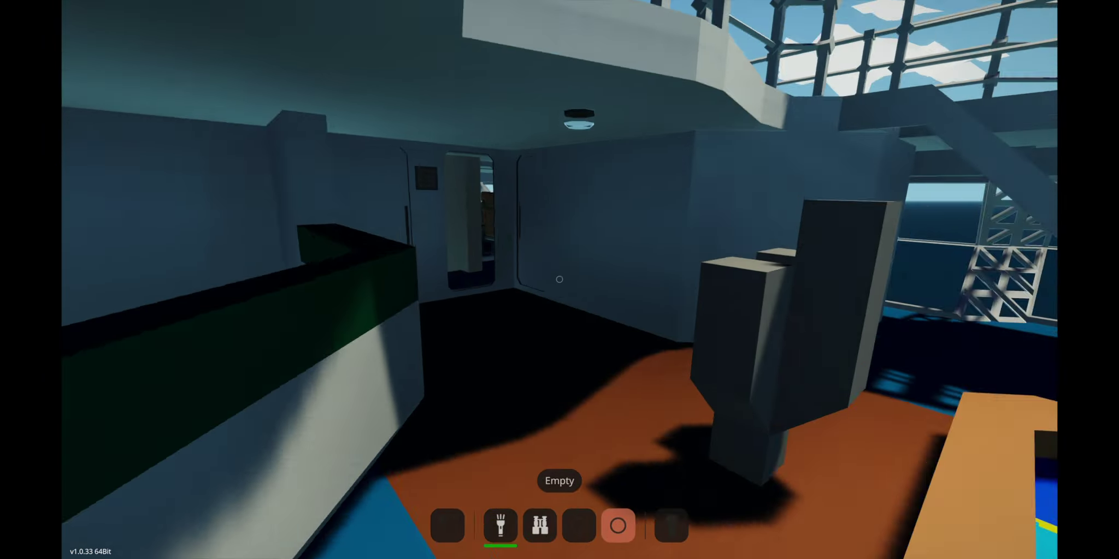
Walk through the ship's room and doors to the engine room start-key console
key("w")
key("w")
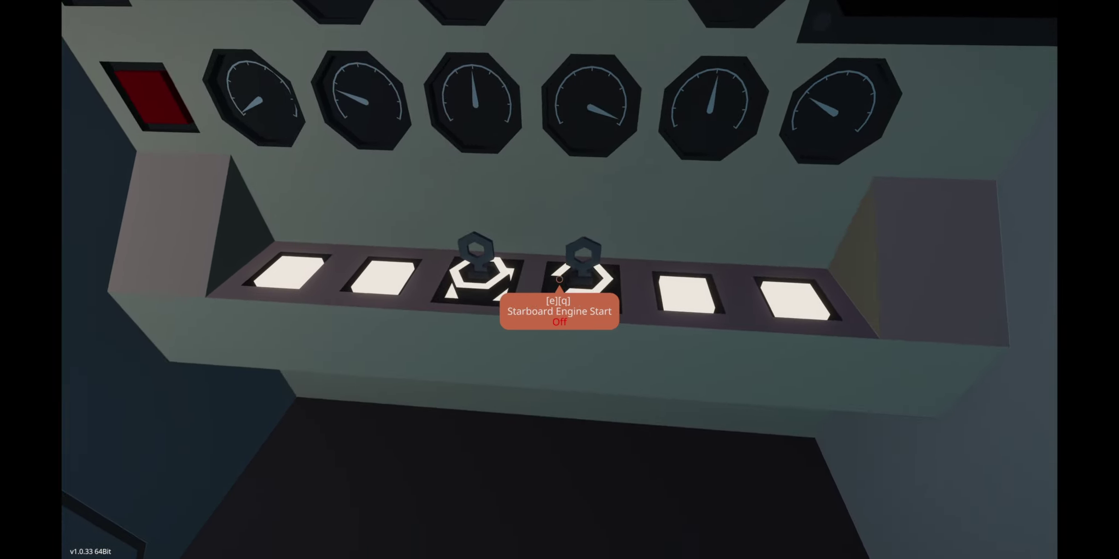
Turn the starboard engine start key so both engines run
key("q")
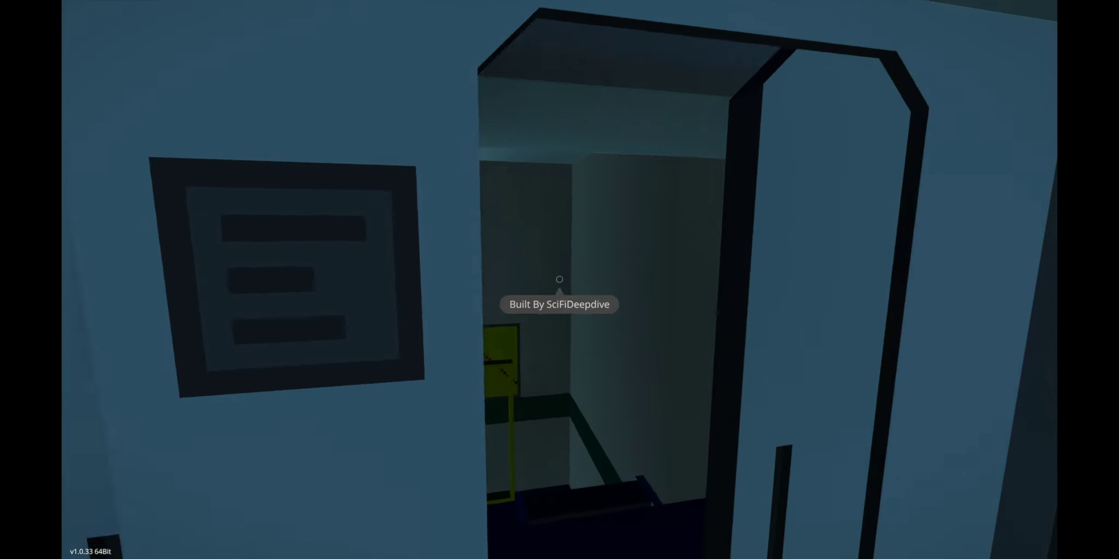
Enter the bridge and look around its seats and windows
key("w")
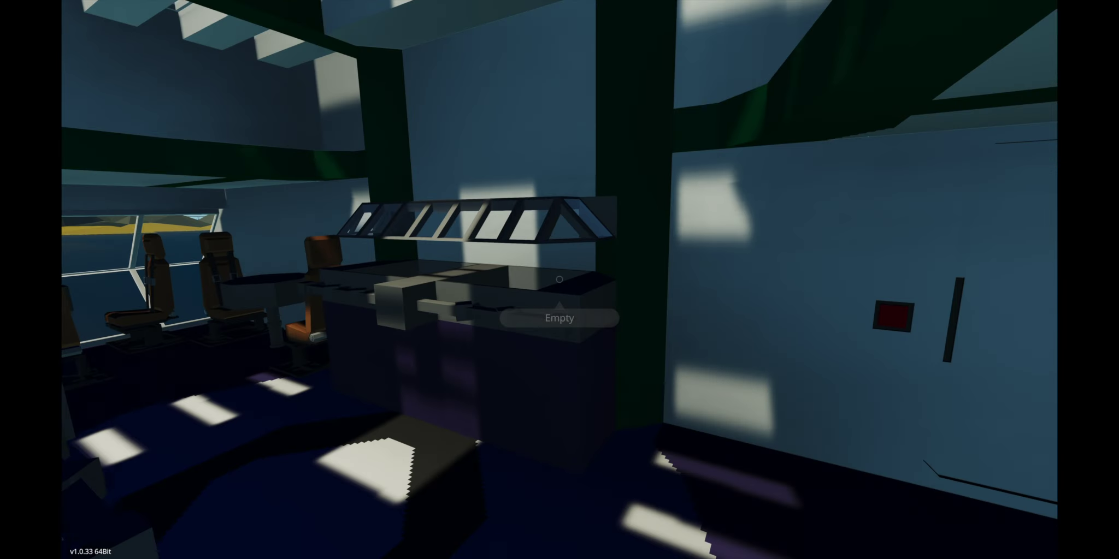
key("s")
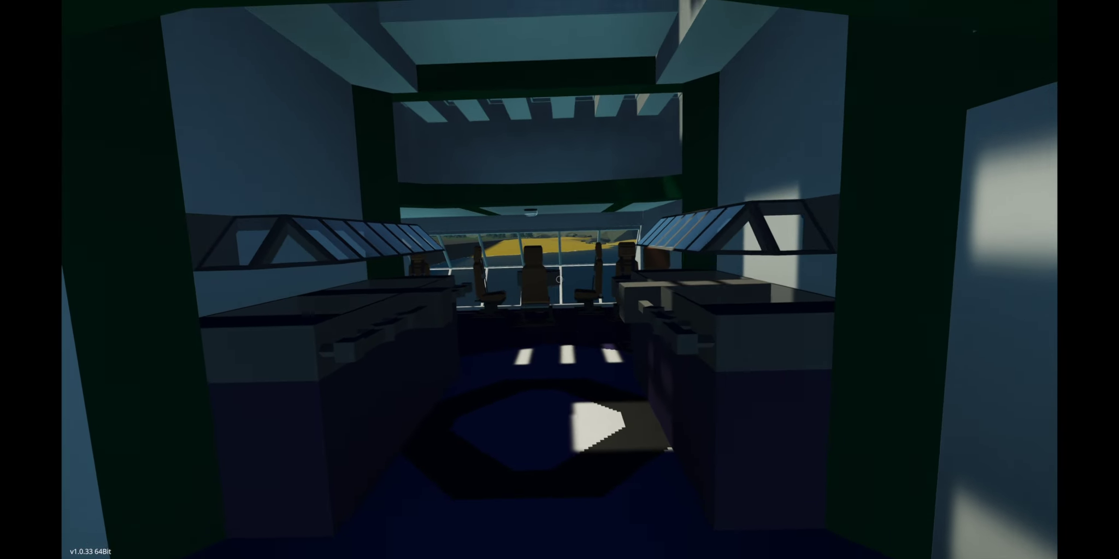
key("s")
key("s")
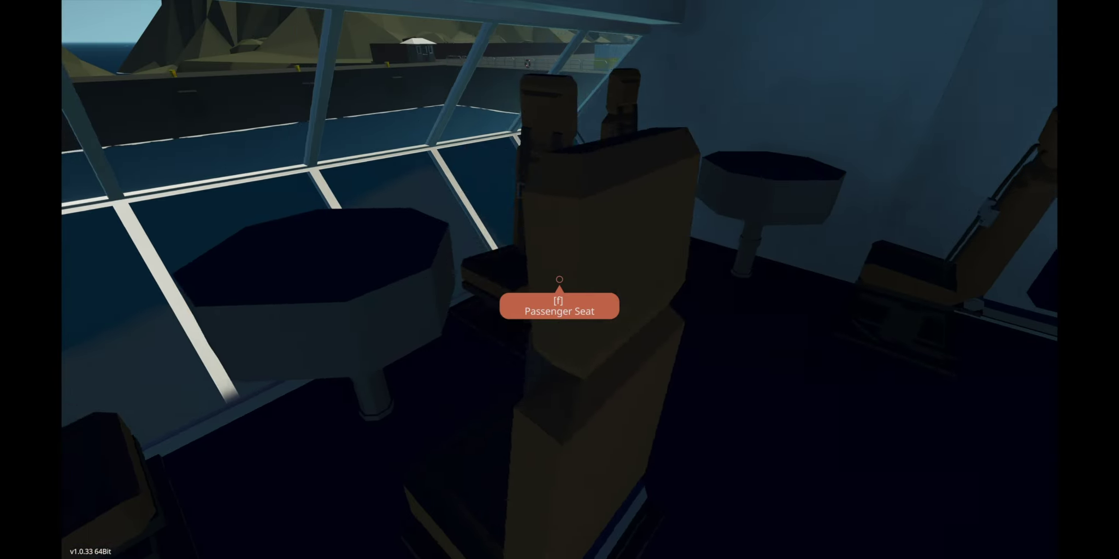
key("s")
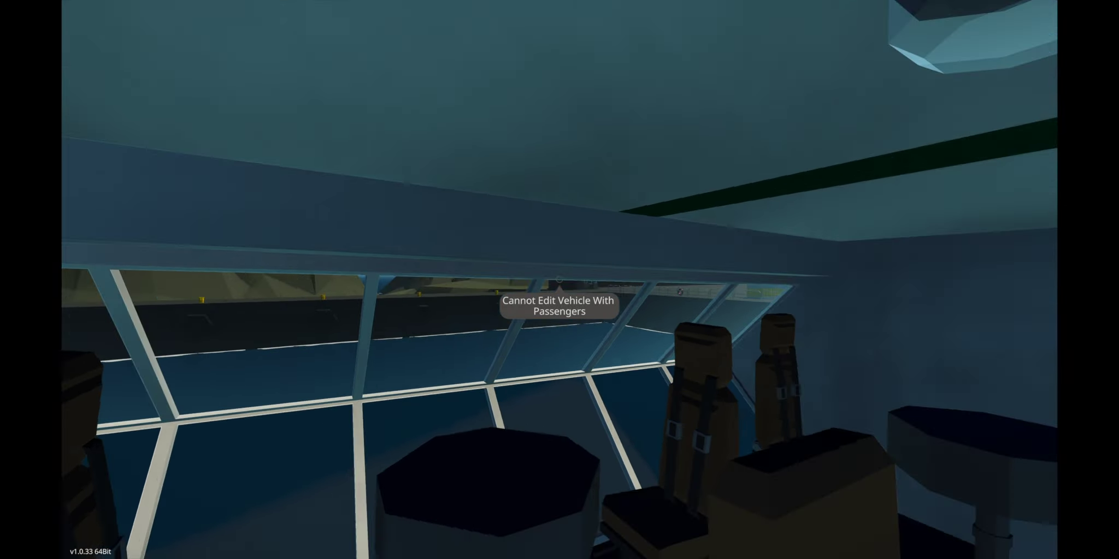
Go through the bridge side door up to the window overlooking the sea
key("d")
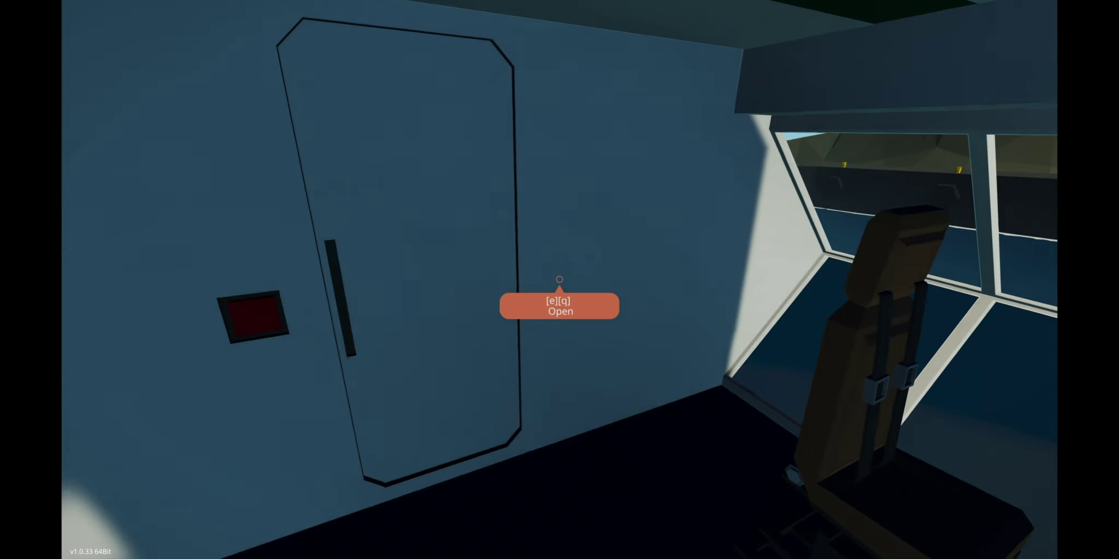
key("w")
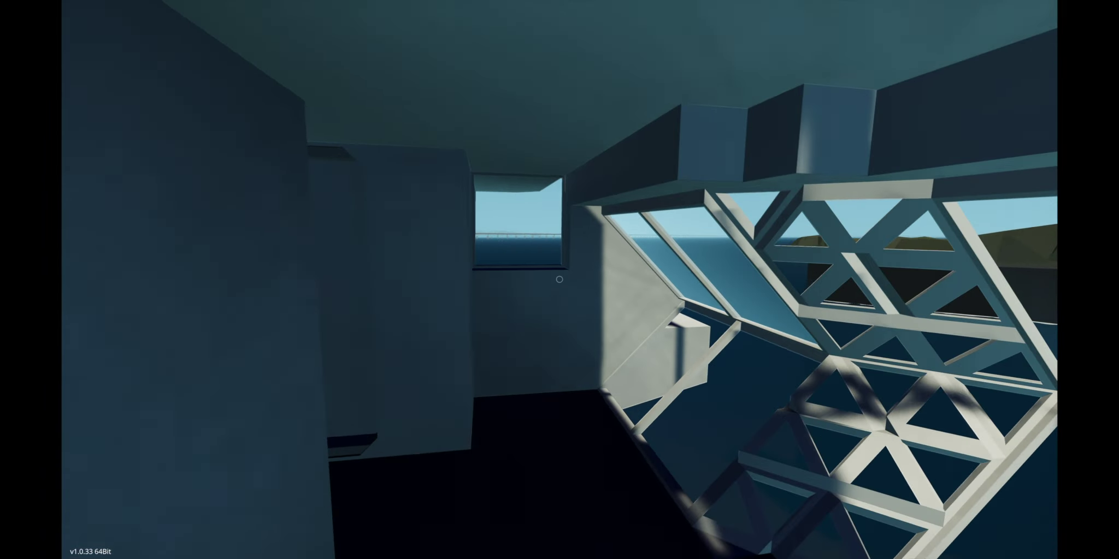
key("w")
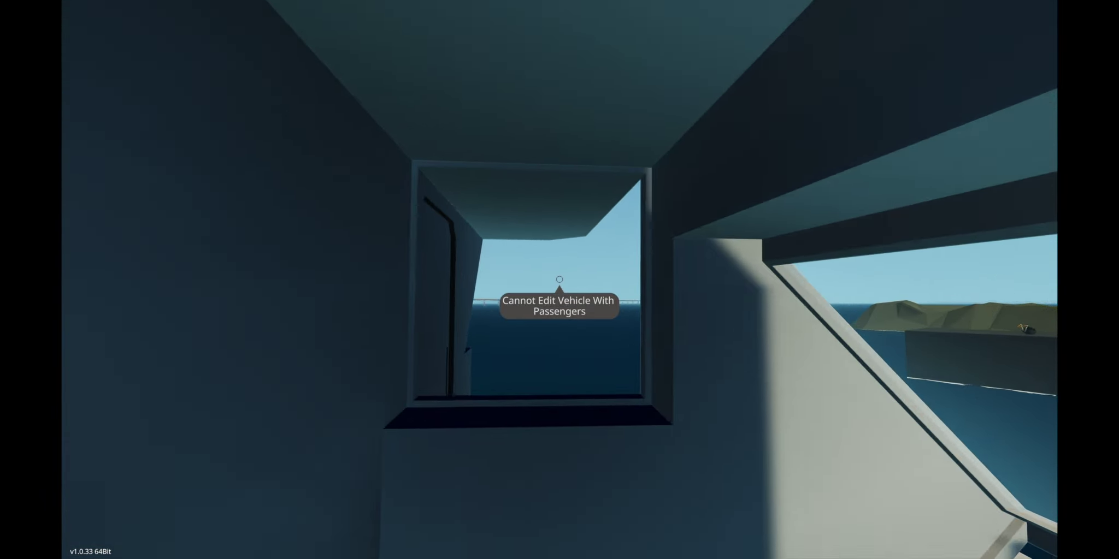
key("w")
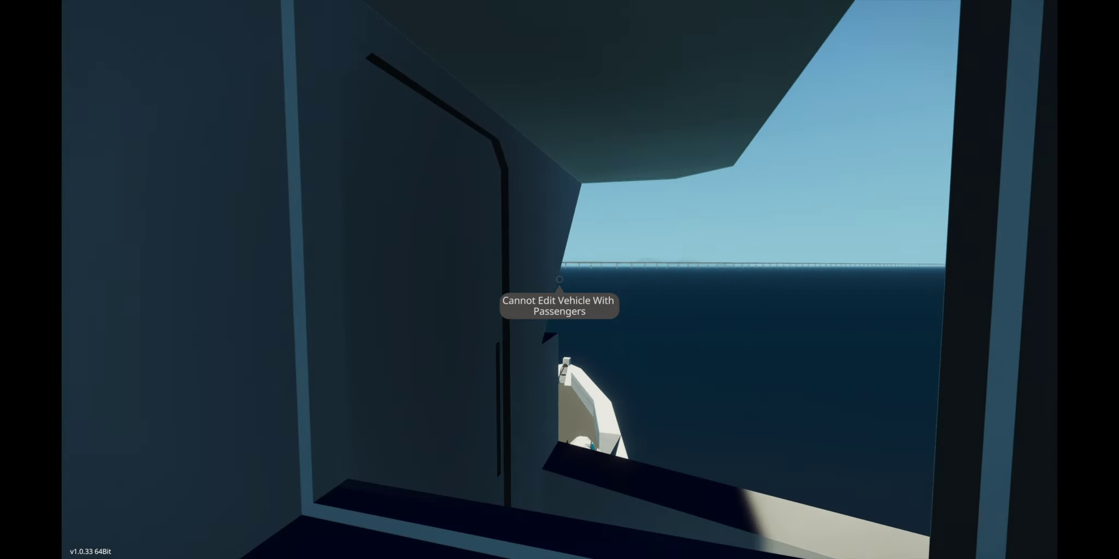
key("m")
scroll(707, 454, "down", 5)
scroll(683, 451, "down", 5)
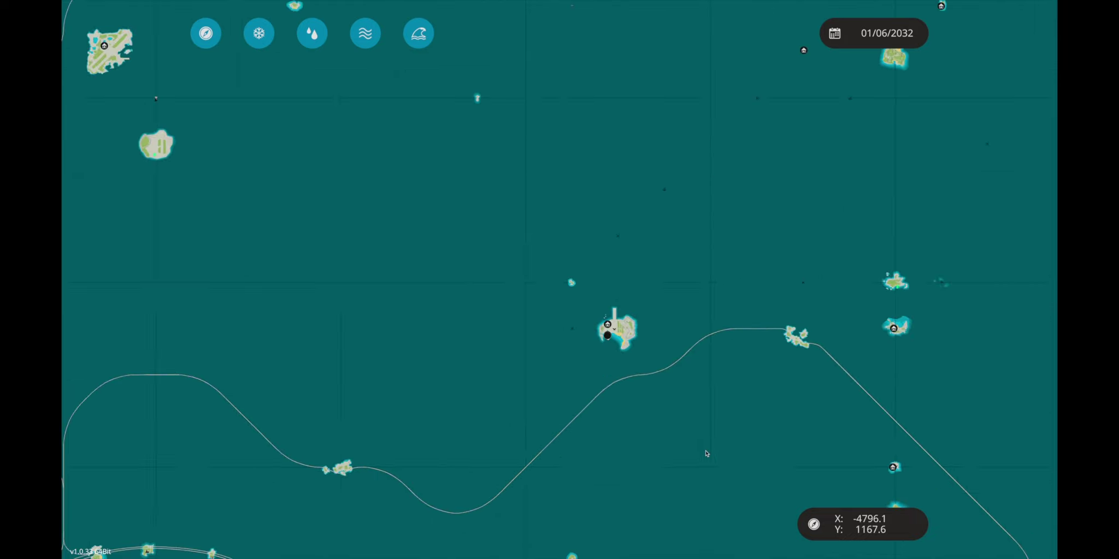
scroll(637, 448, "down", 3)
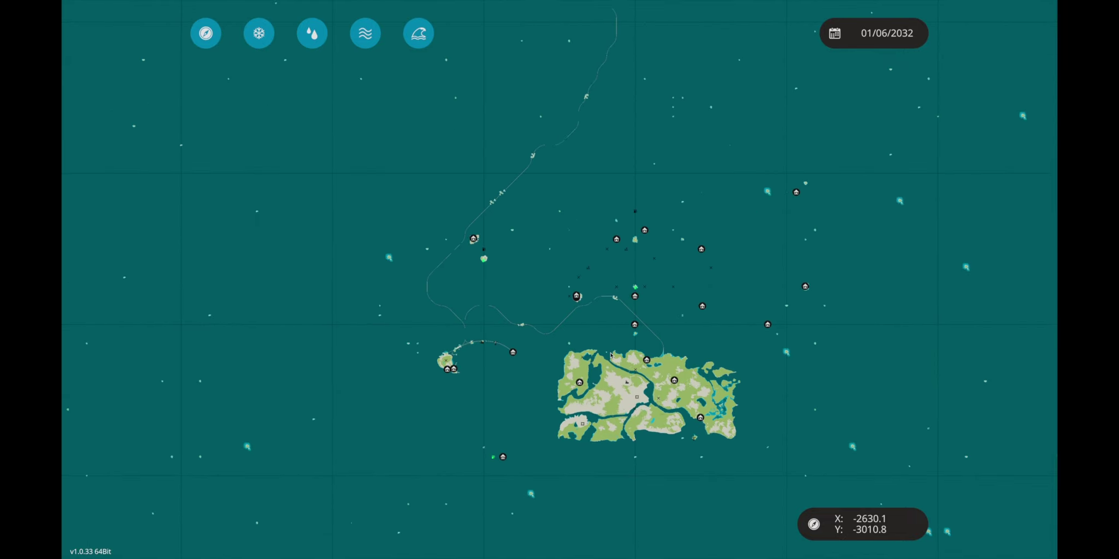
scroll(543, 305, "up", 3)
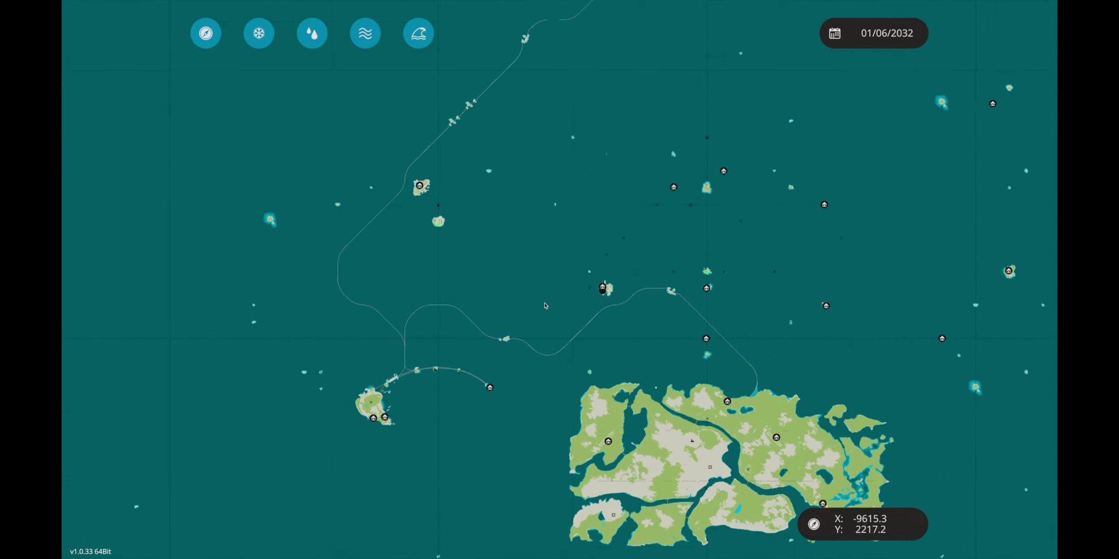
scroll(548, 306, "up", 1)
scroll(601, 300, "up", 1)
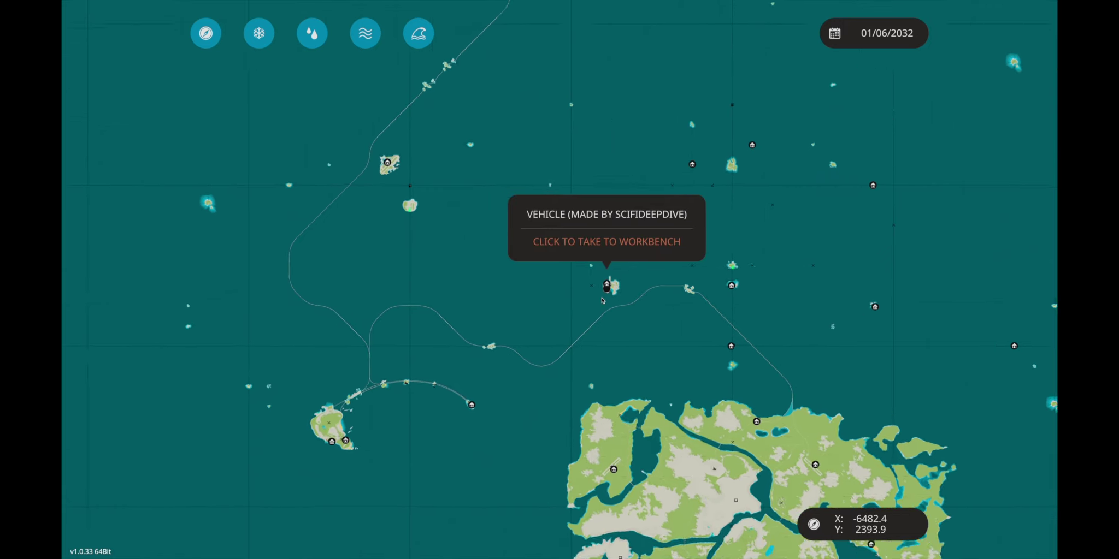
scroll(602, 300, "up", 1)
key("m")
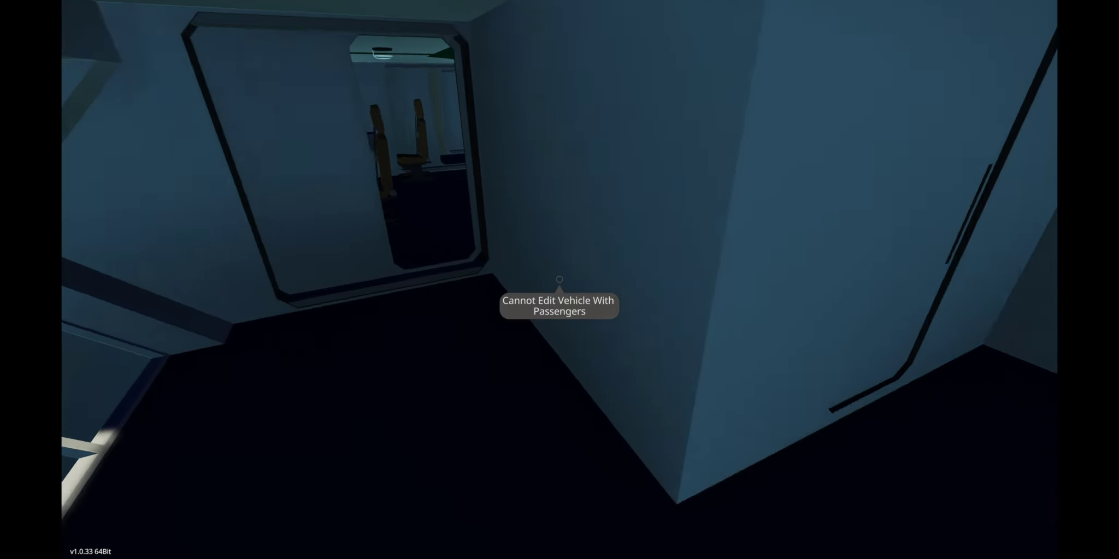
Walk the corridor to the helm console with bow clutch and throttle
key("w")
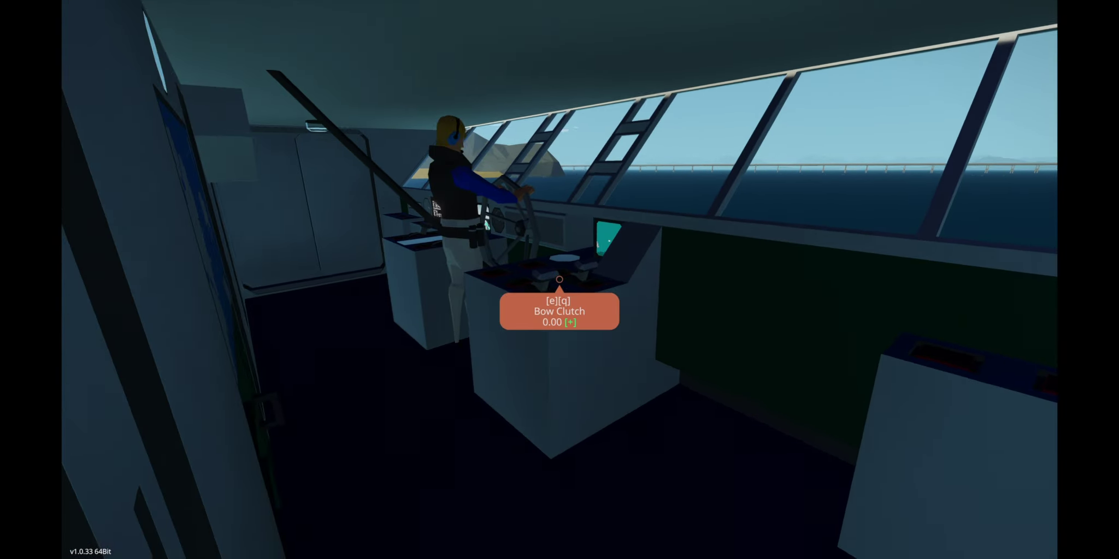
key("w")
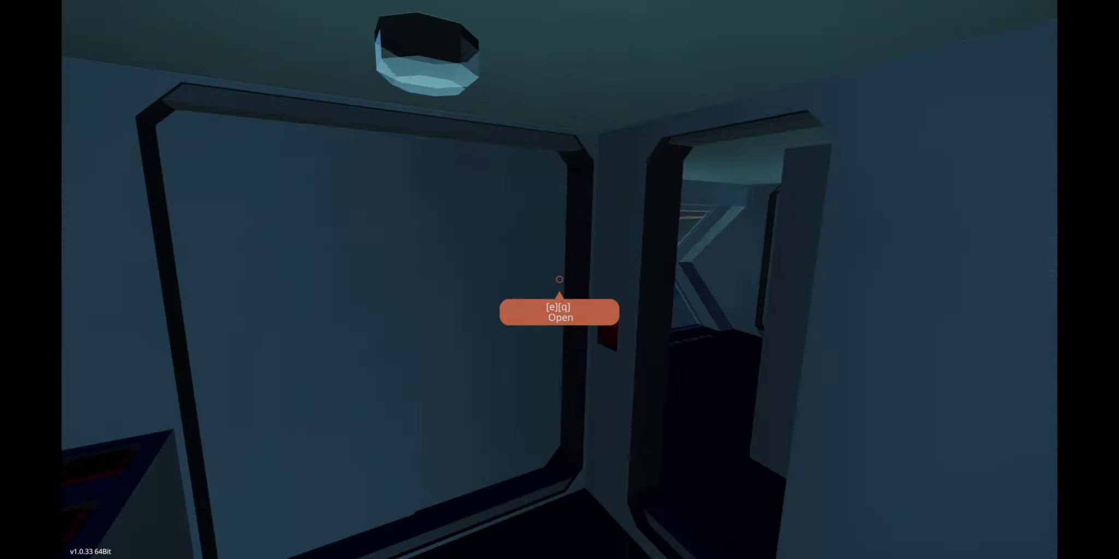
Walk through the cabin doorways to the foot of the stairwell
key("w")
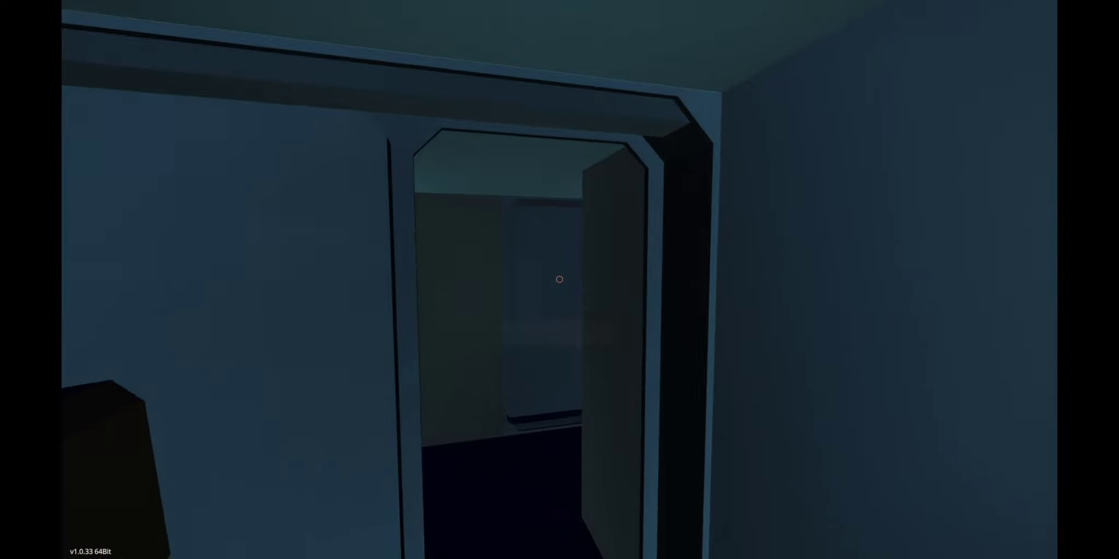
key("w")
key("w")
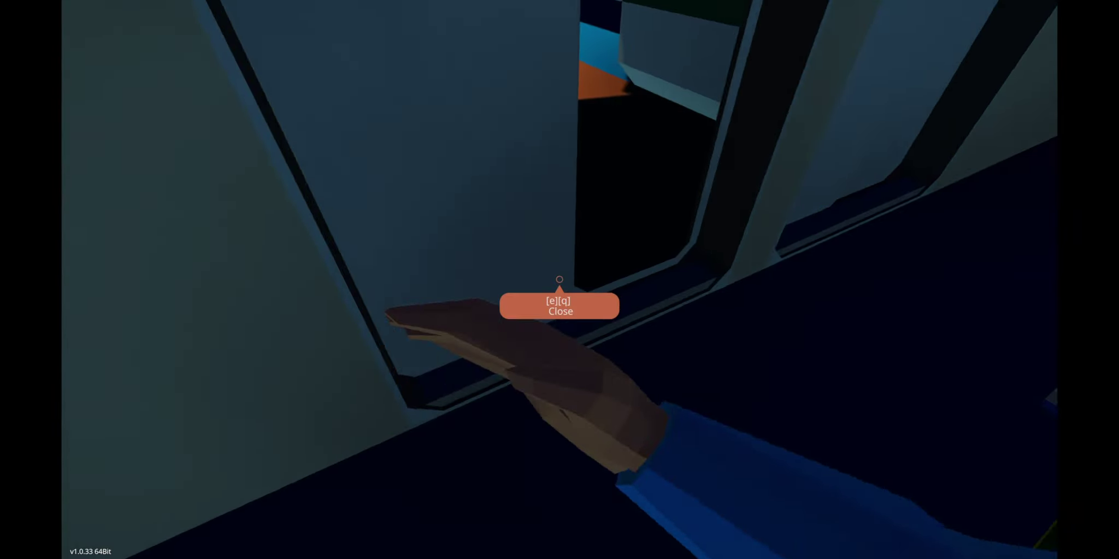
key("w")
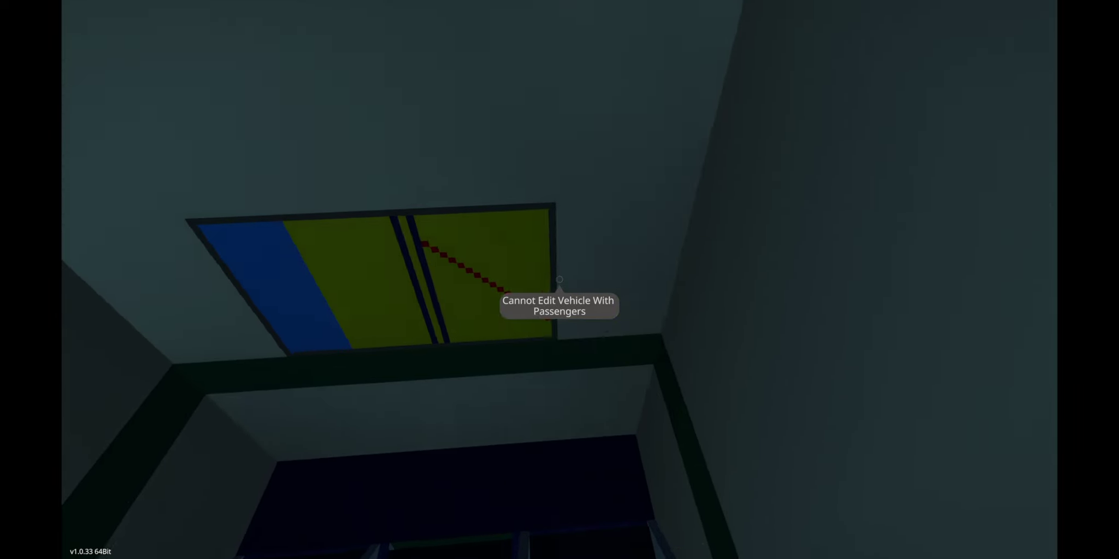
key("w")
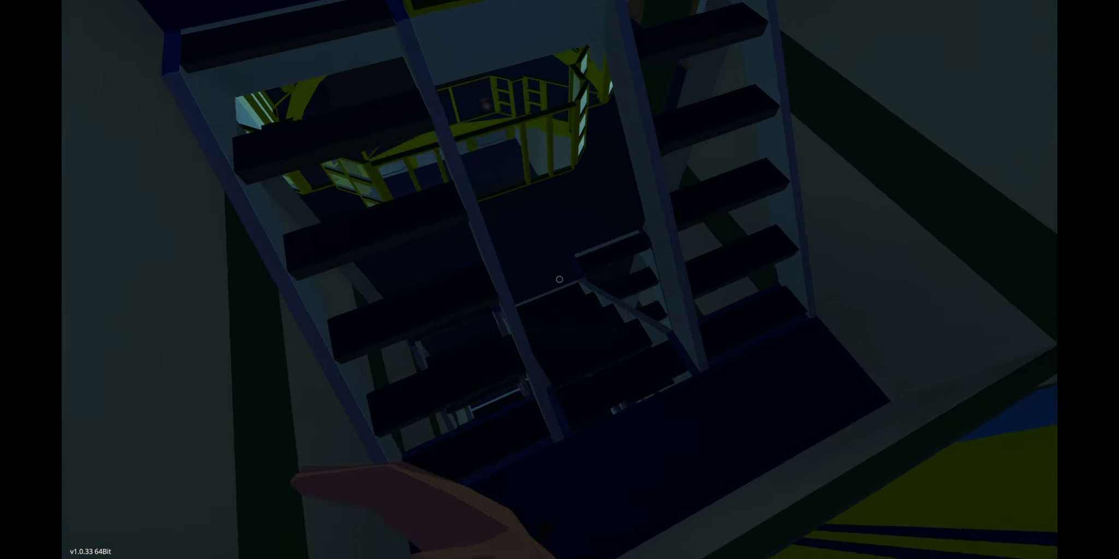
key("w")
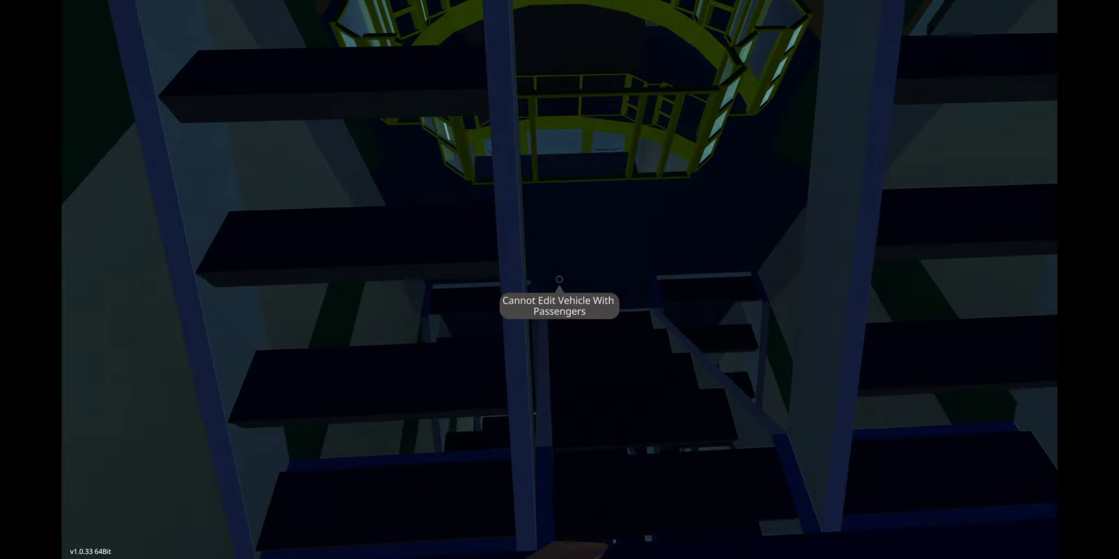
Climb through the hatch, enter the narrow cabin corridor, and pause the game
key("w")
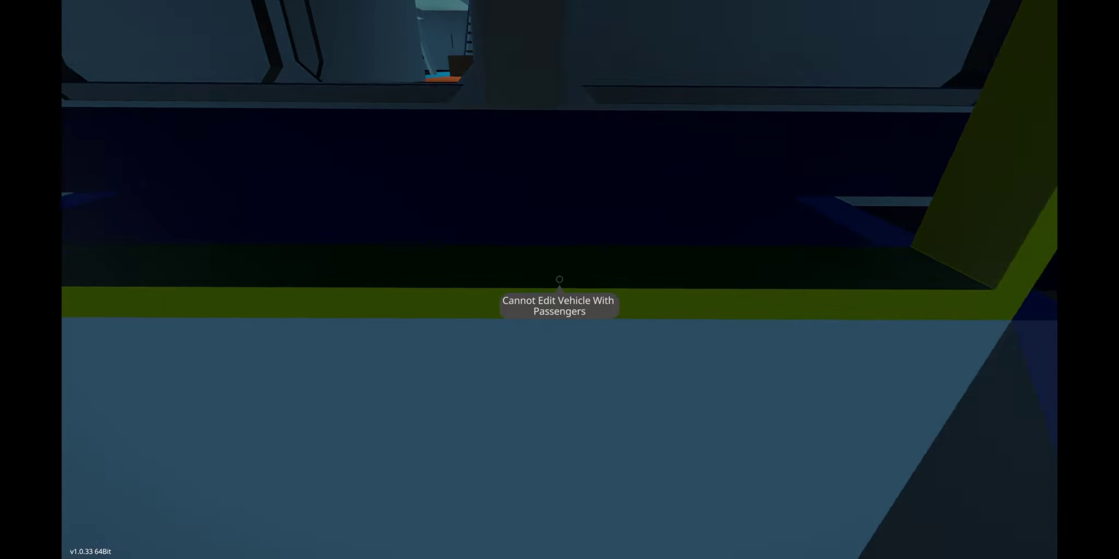
key("w")
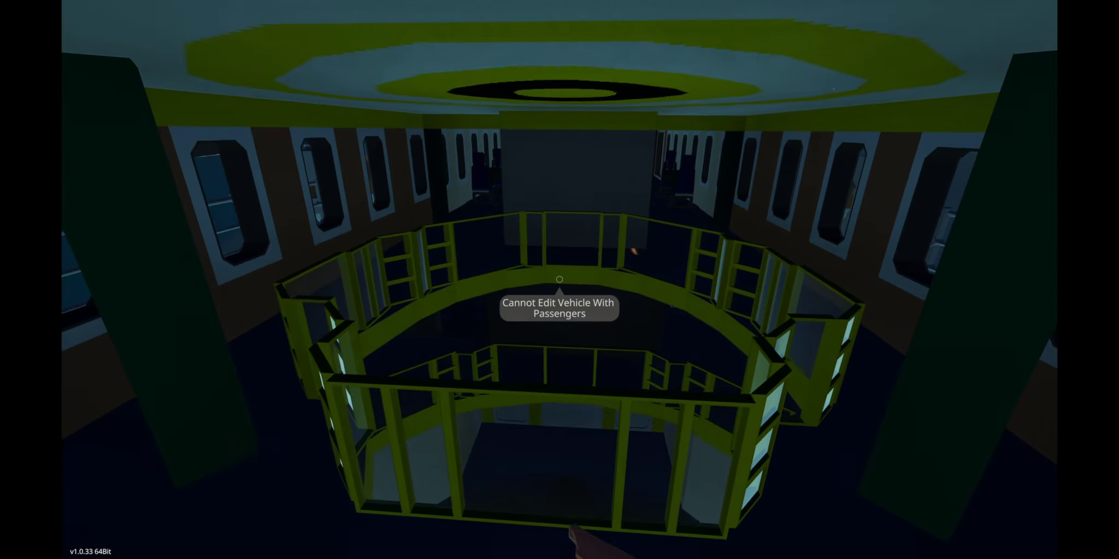
key("w")
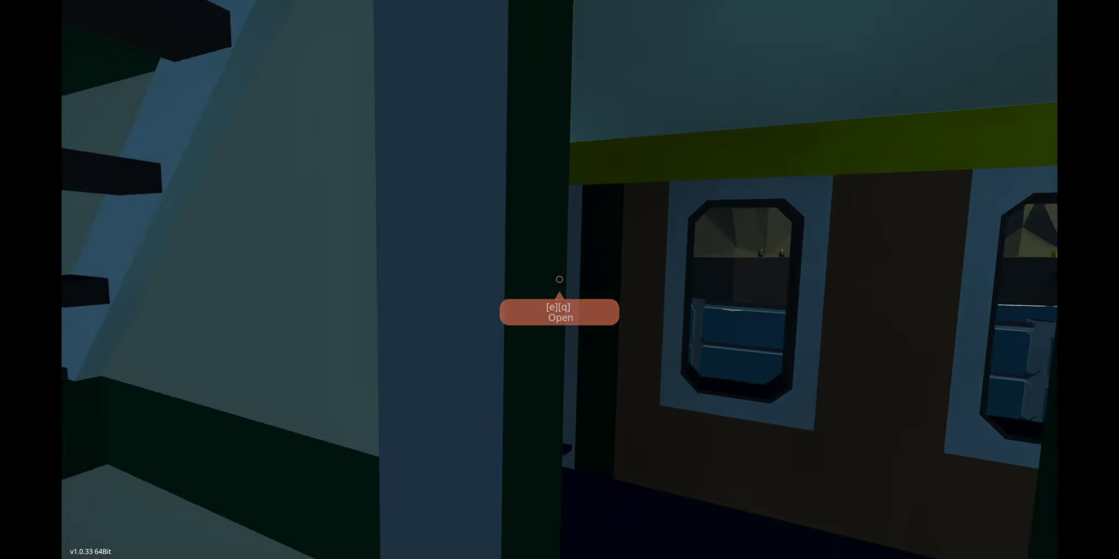
key("w")
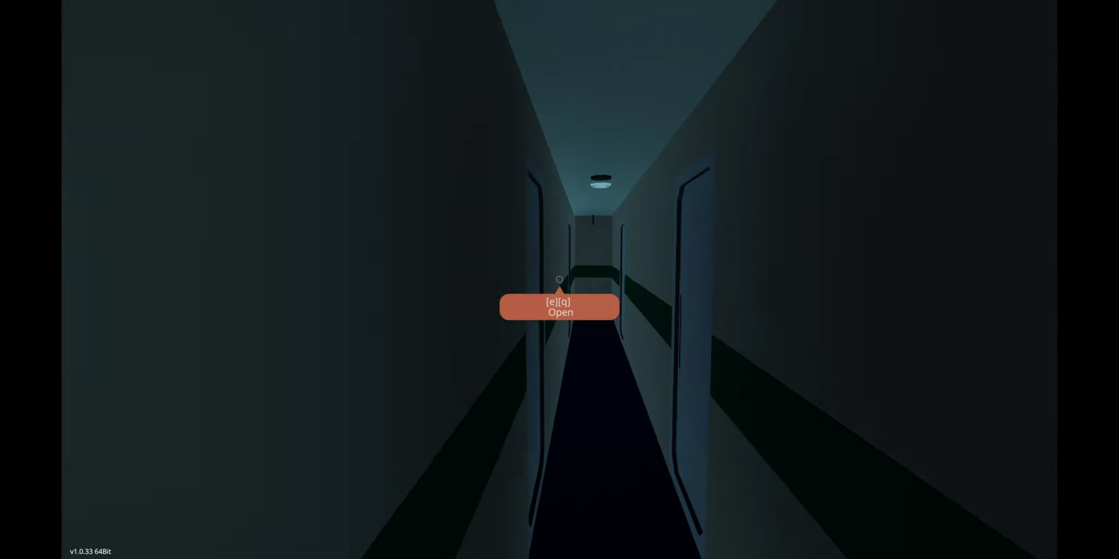
key("Escape")
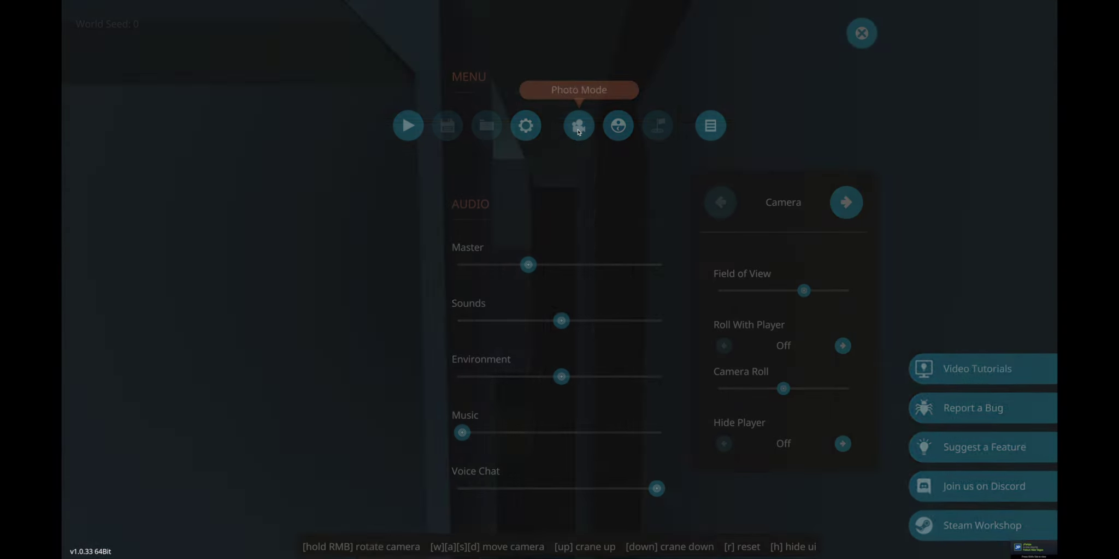
Fly photo mode's free camera, interface hidden, along the repainted hull from outside
left_click(578, 125)
key("h")
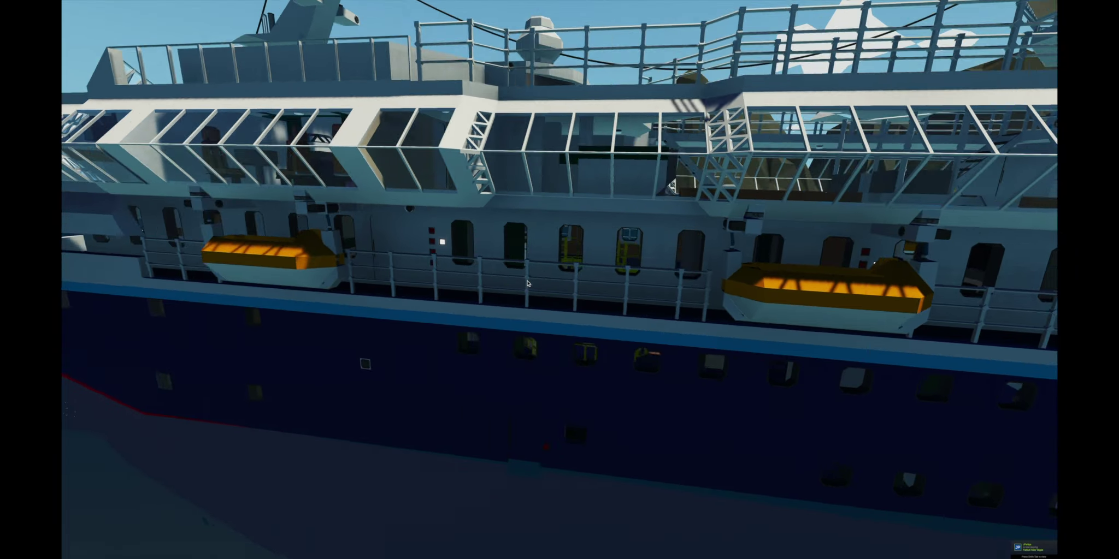
key("s")
key("a")
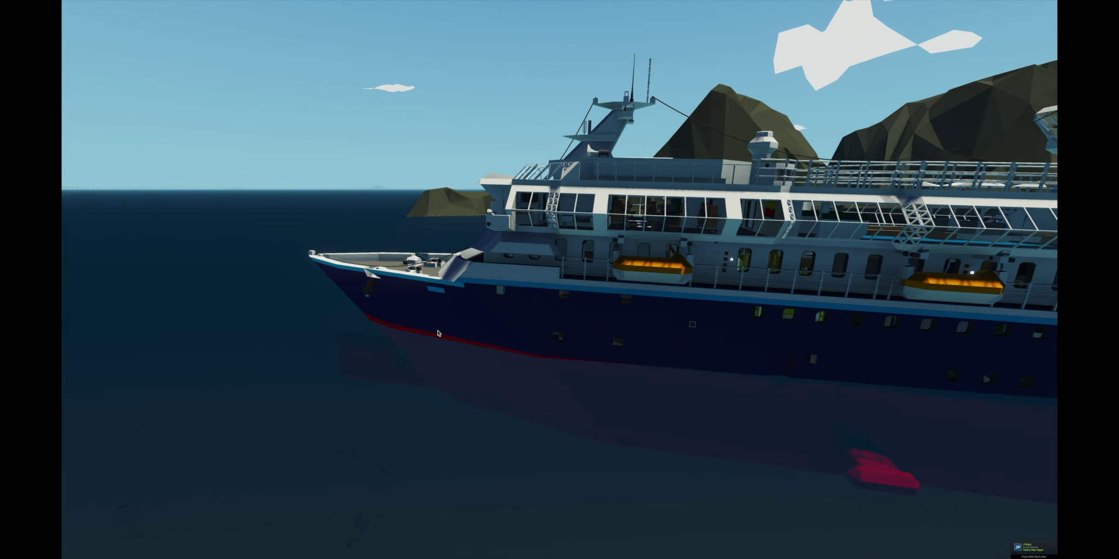
key("w")
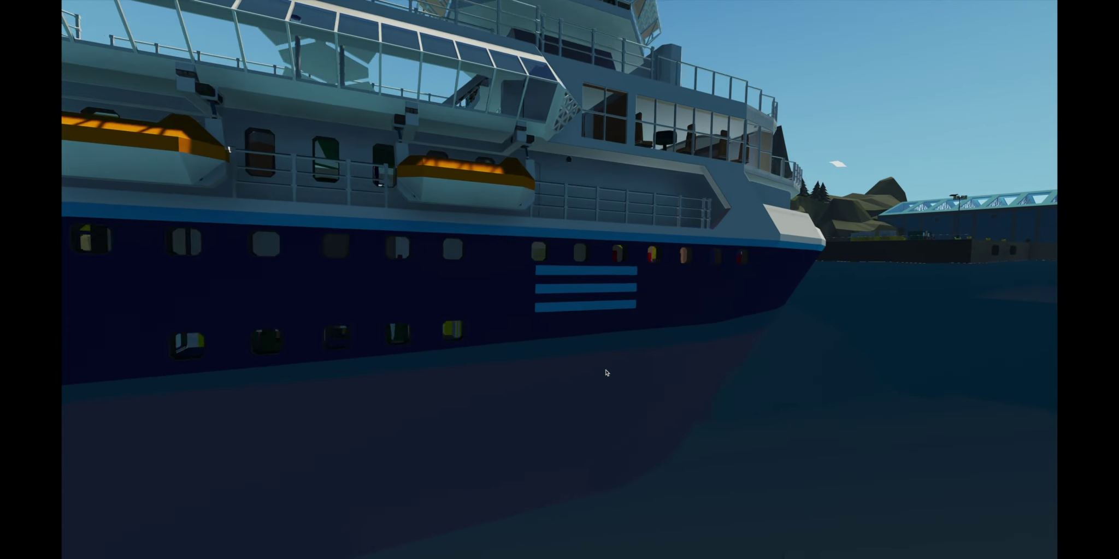
key("s")
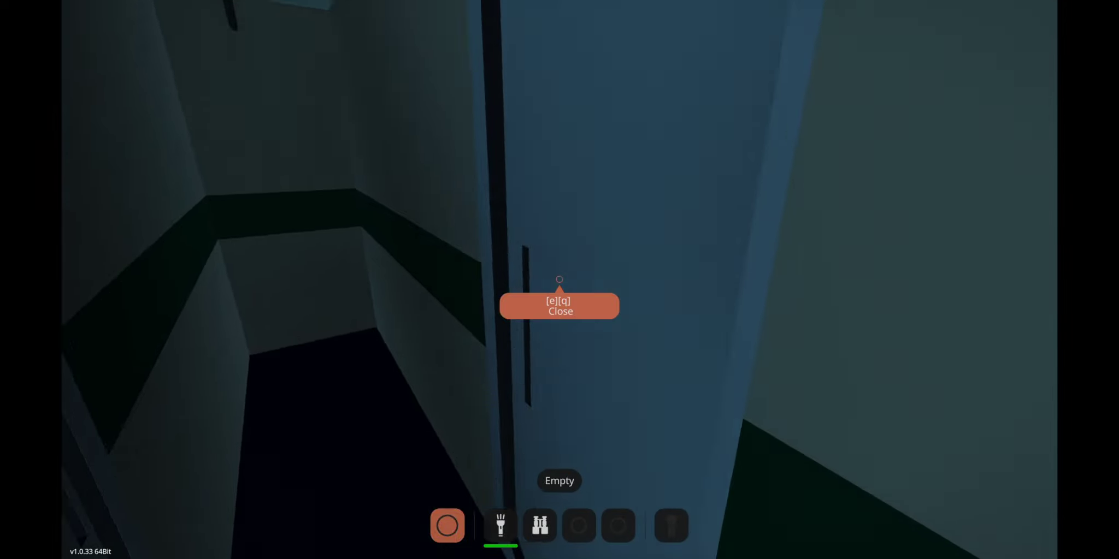
Open the cabin door, then briefly fly the free camera over the deck
key("e")
key("w")
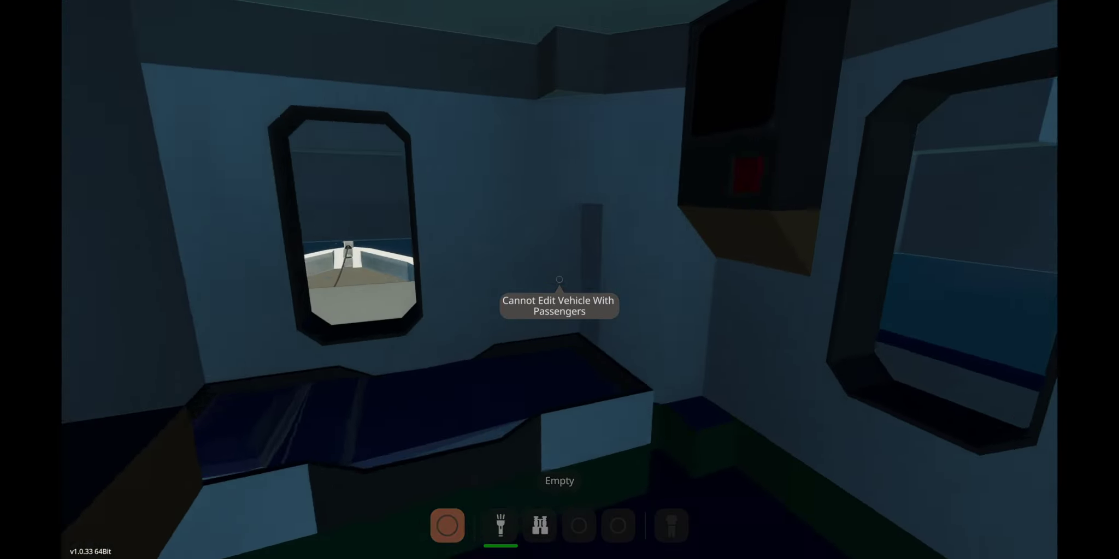
key("Escape")
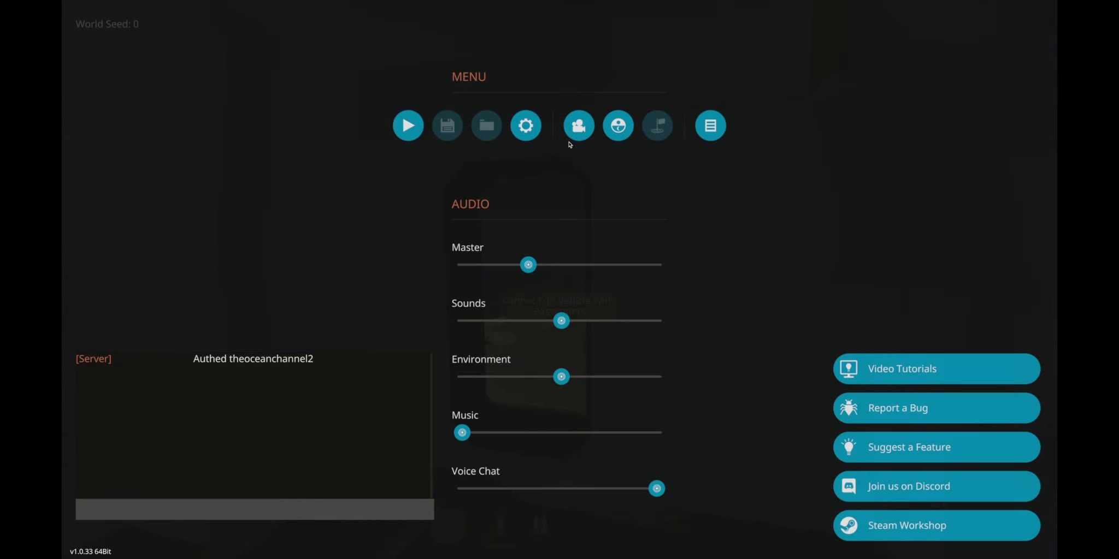
left_click(576, 130)
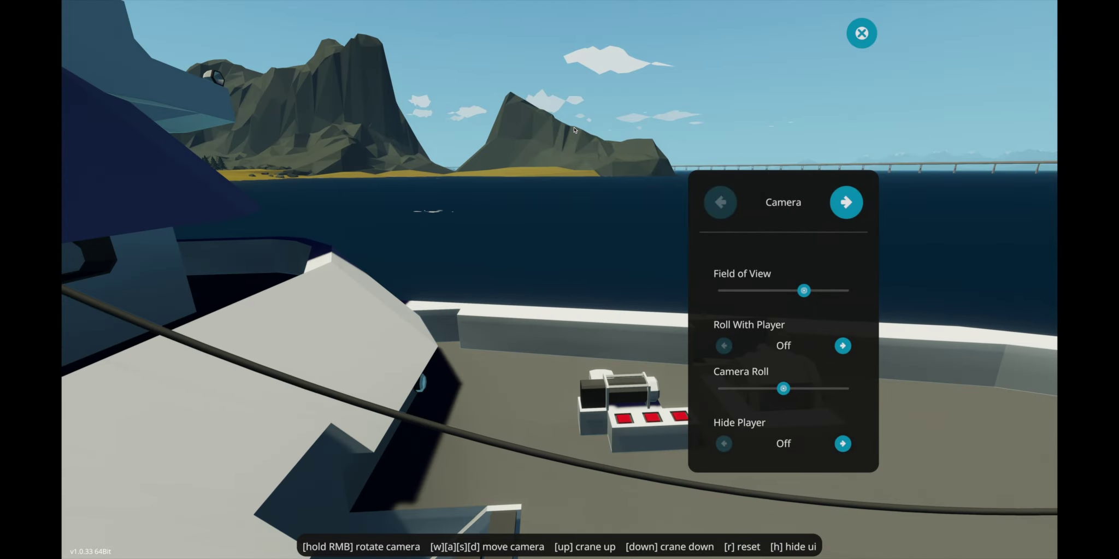
key("w")
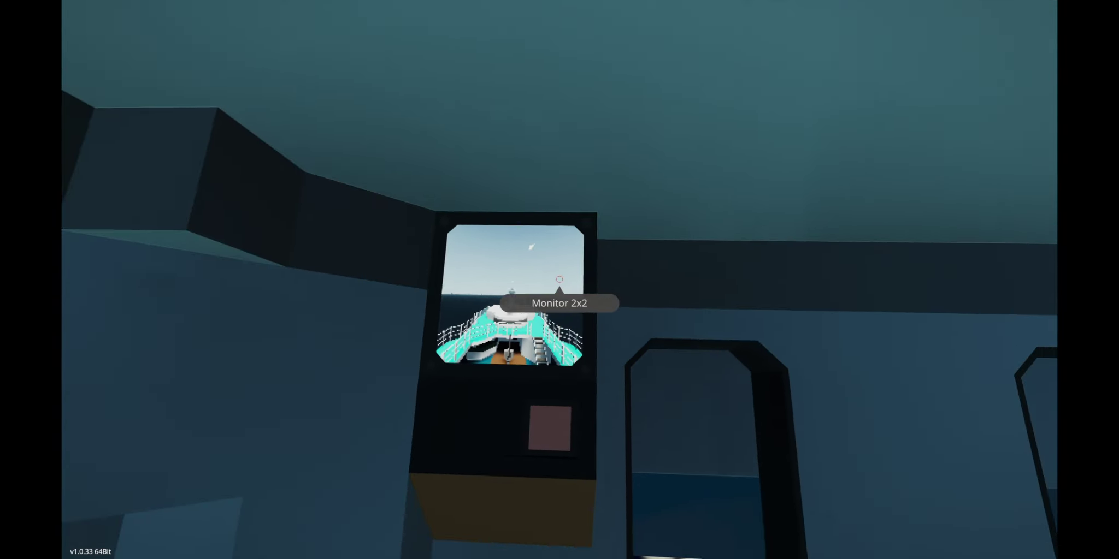
Equip the flashlight and toggle it to light the door and corridor
key("1")
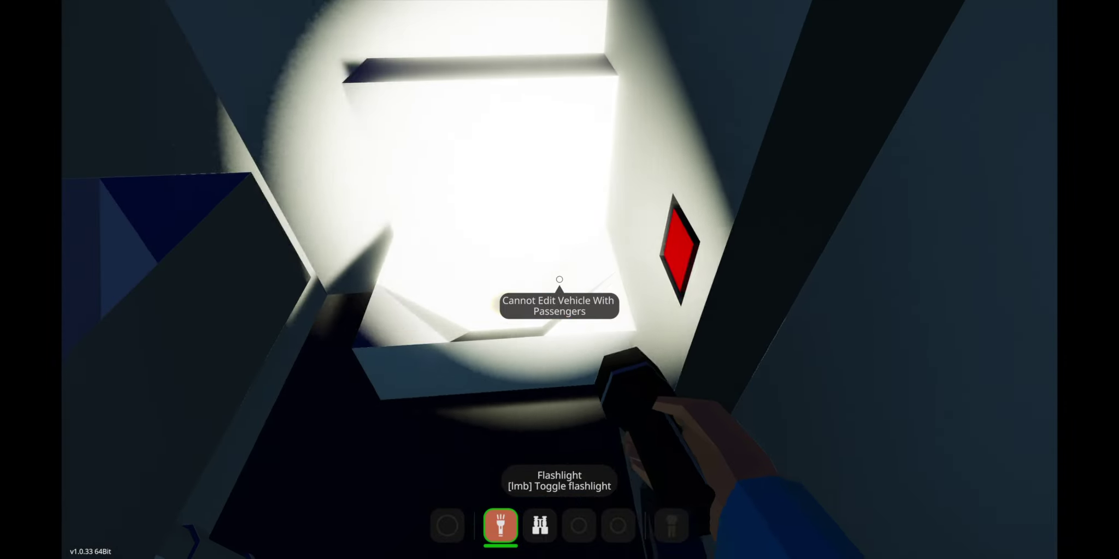
left_click(559, 280)
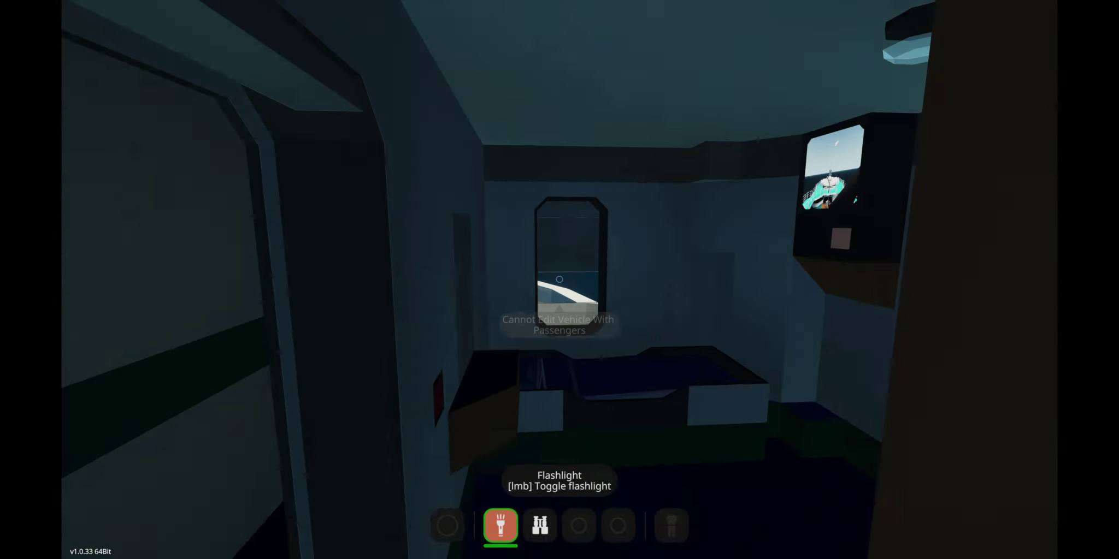
left_click(560, 281)
left_click(559, 280)
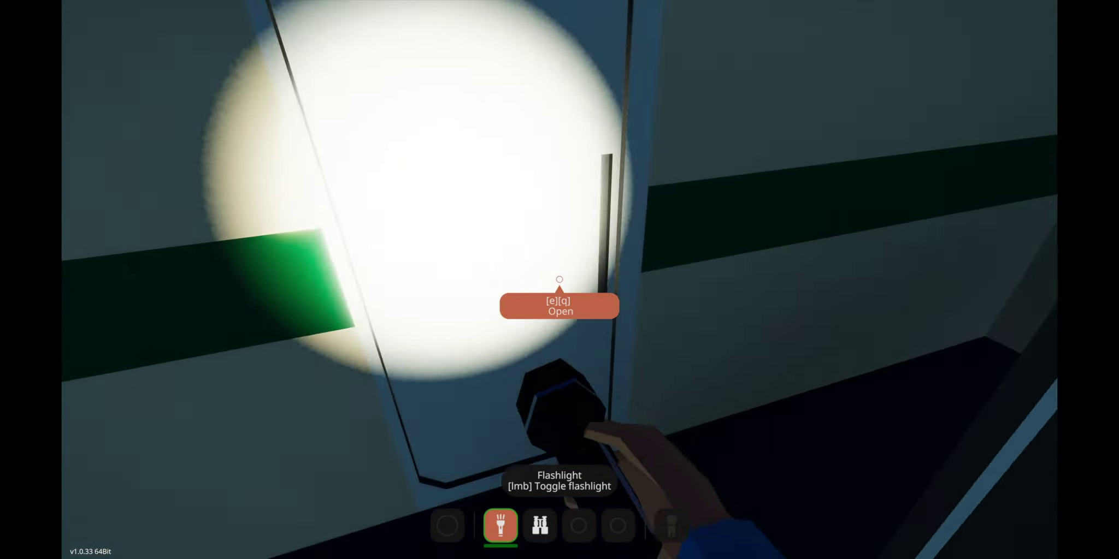
left_click(560, 280)
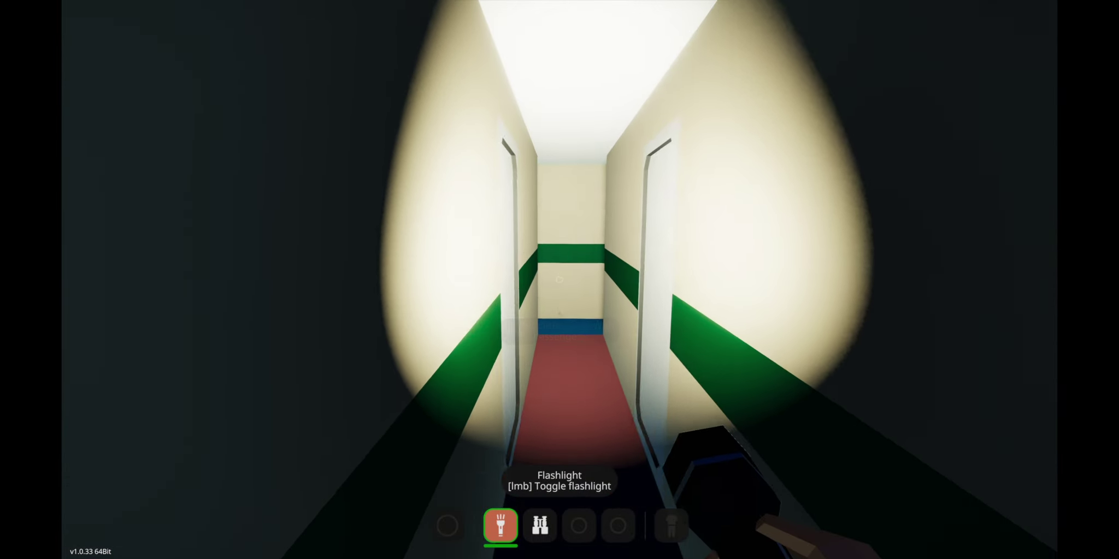
Walk the dark corridor and cabin to the Follie's Theater entrance
key("w")
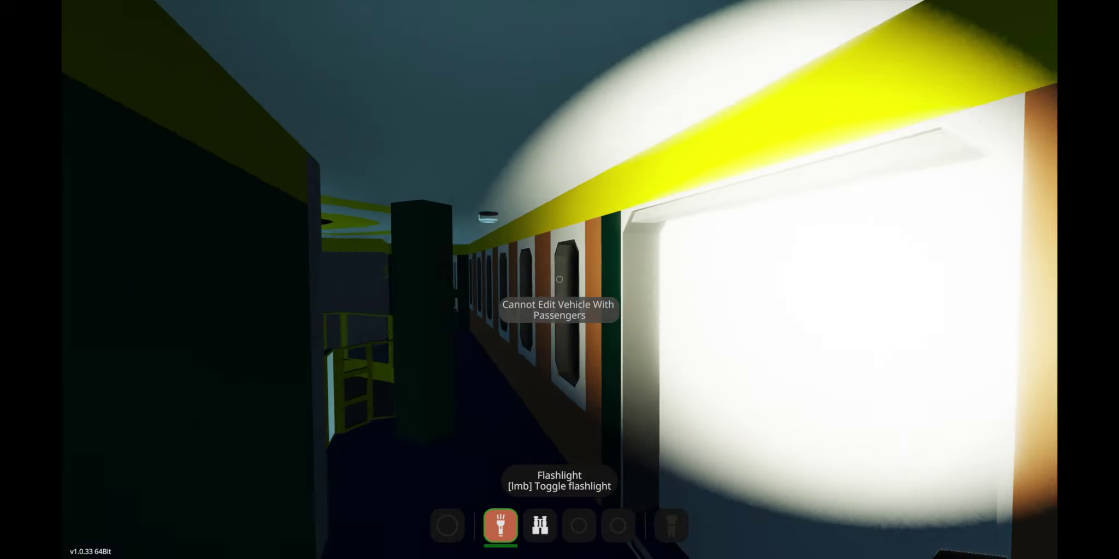
left_click(559, 280)
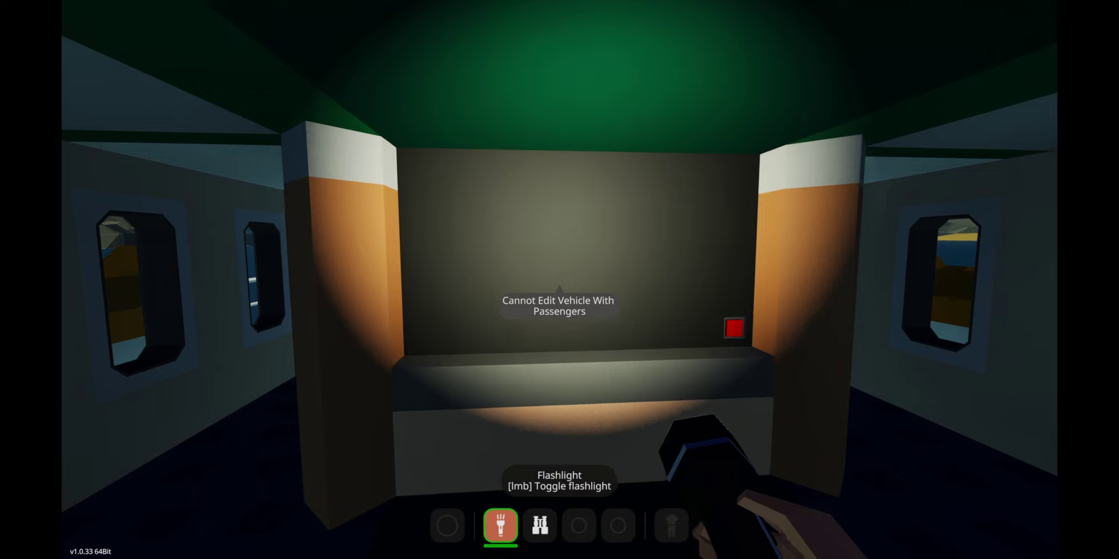
key("w")
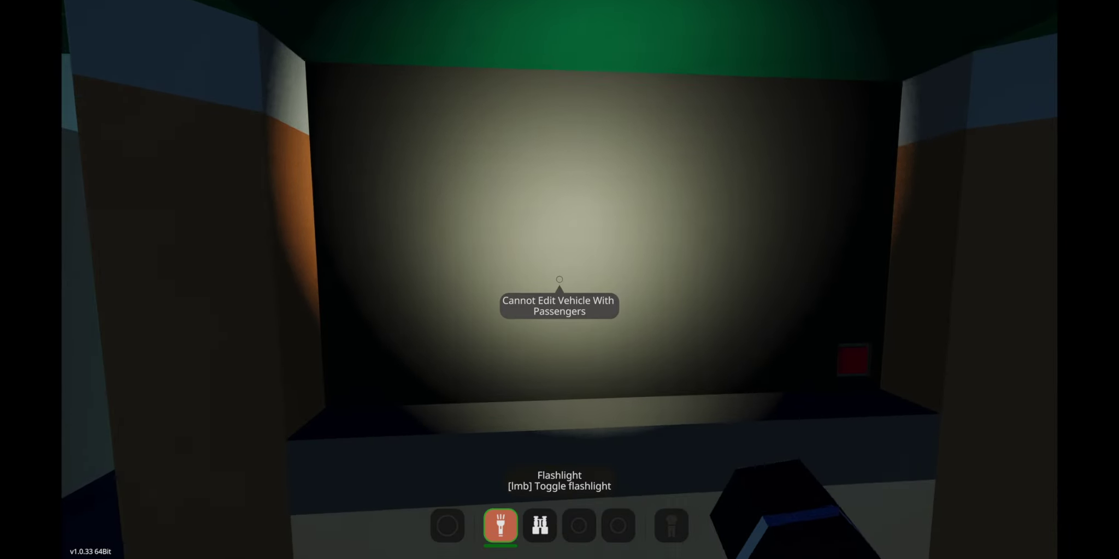
key("s")
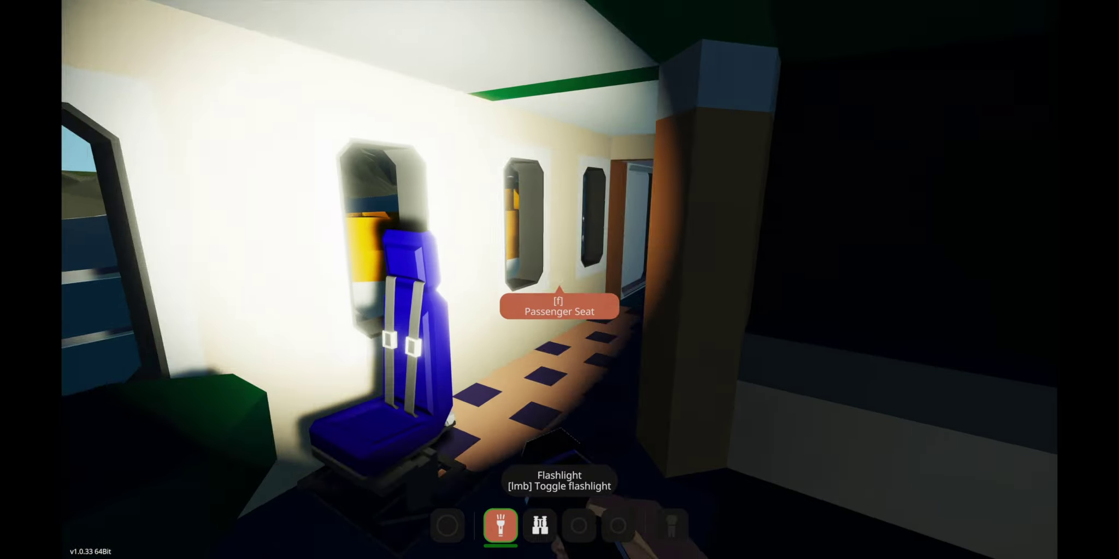
key("w")
key("w")
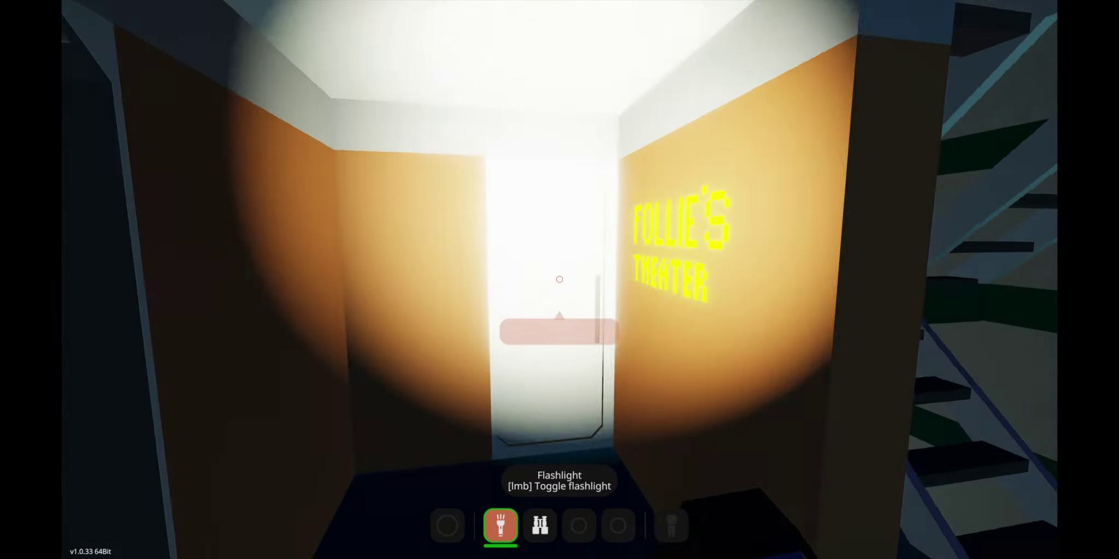
Enter Follie's Theater with the flashlight switched off
key("e")
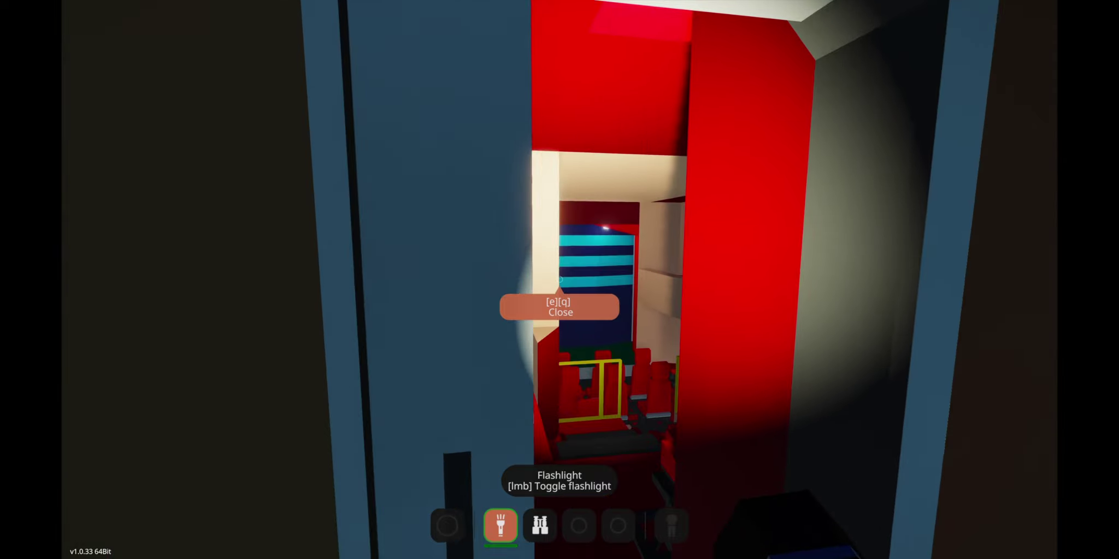
key("w")
left_click(559, 279)
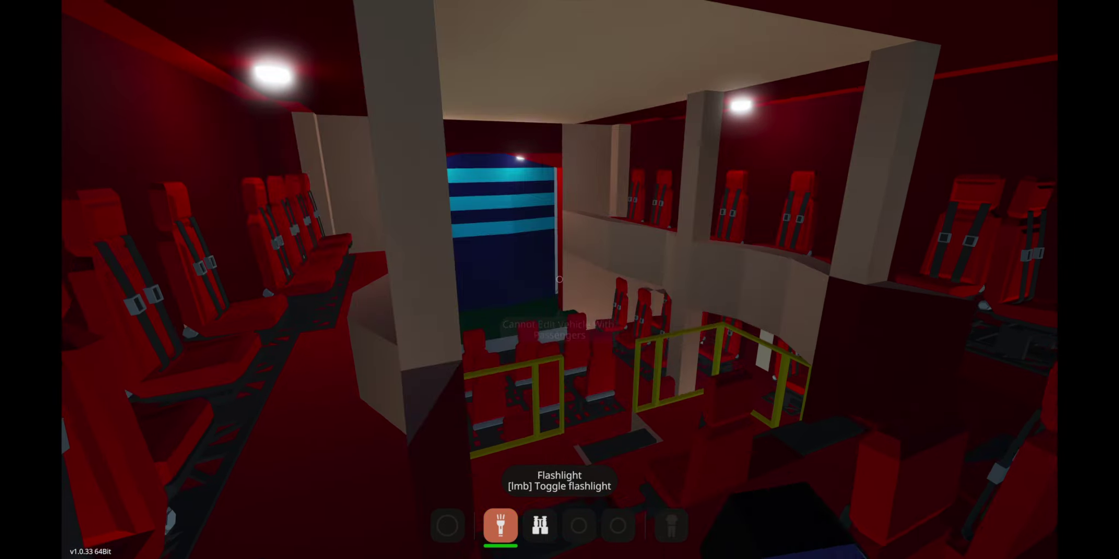
key("w")
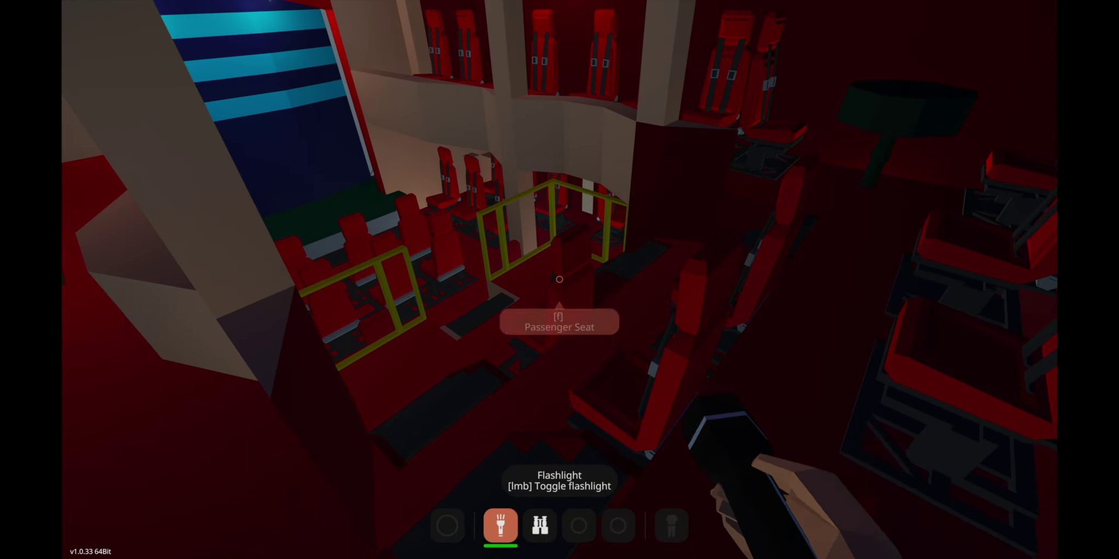
Walk the red seat rows past the pillar and sit in a passenger seat
key("w")
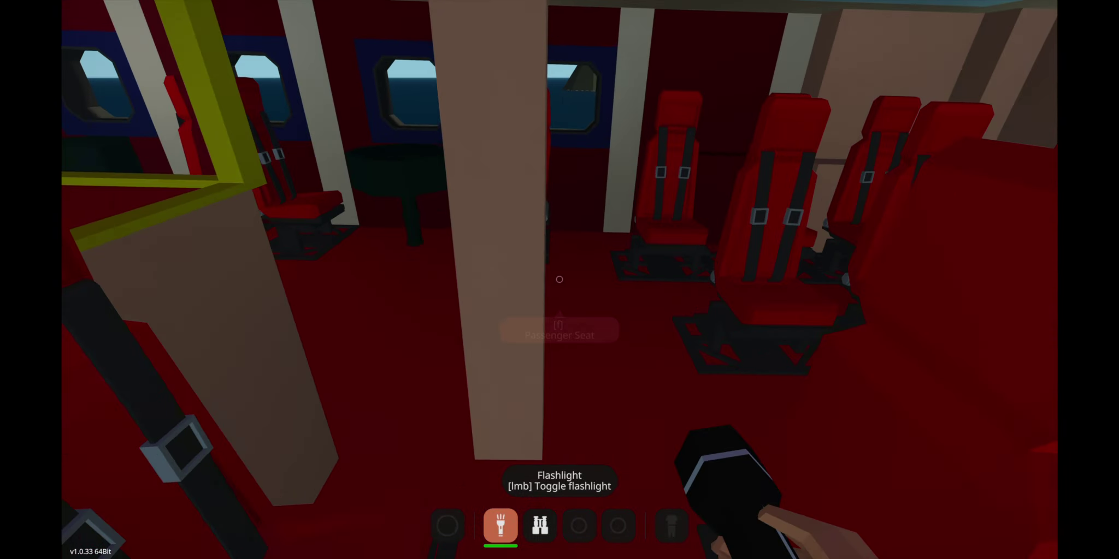
key("a")
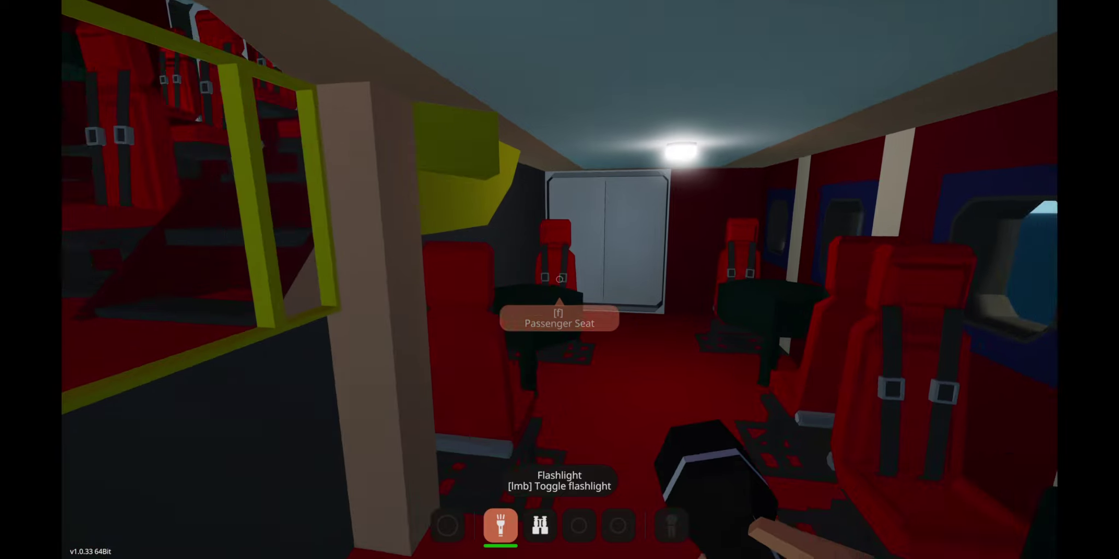
key("w")
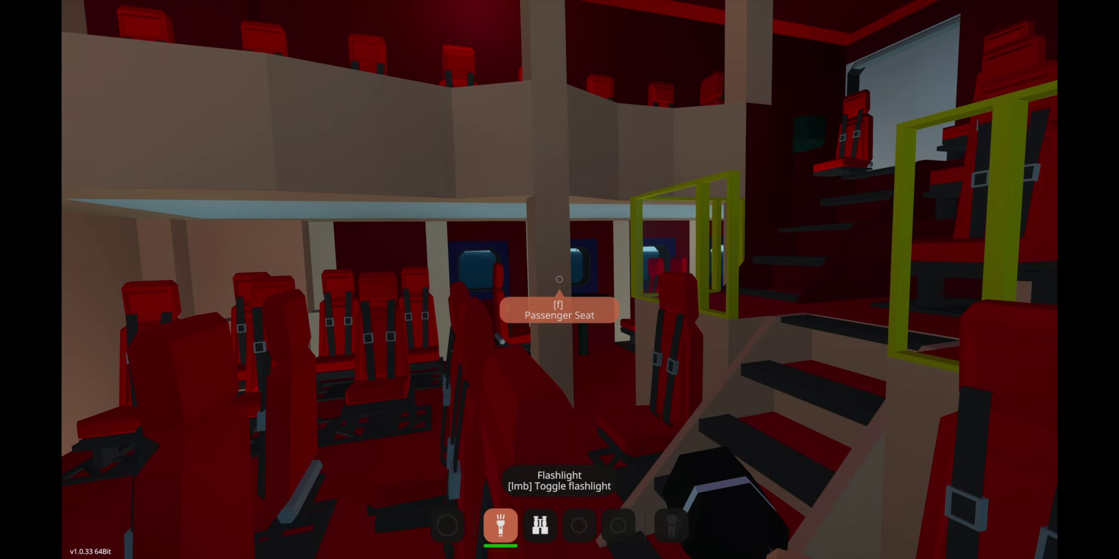
key("w")
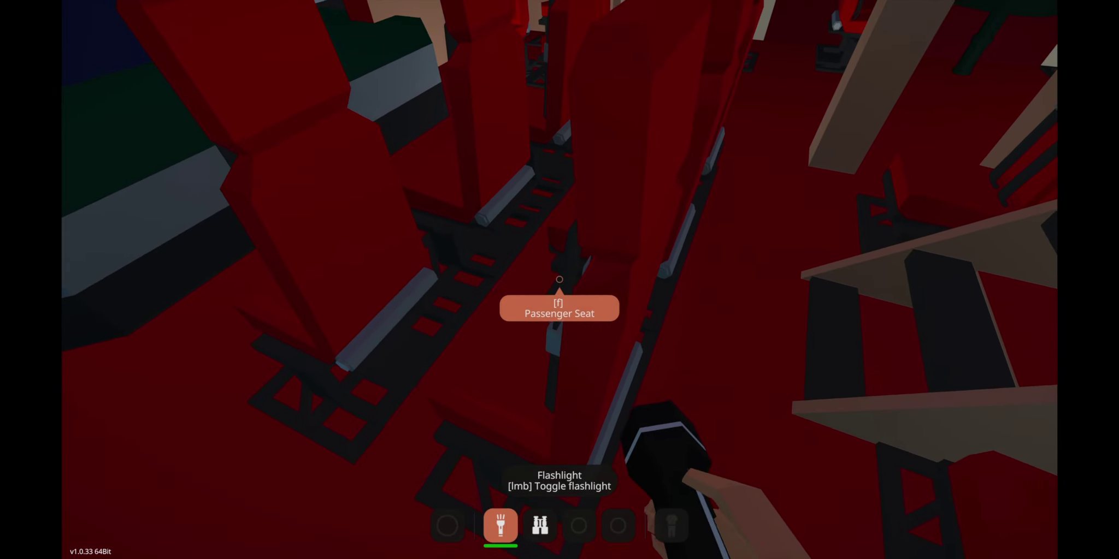
key("f")
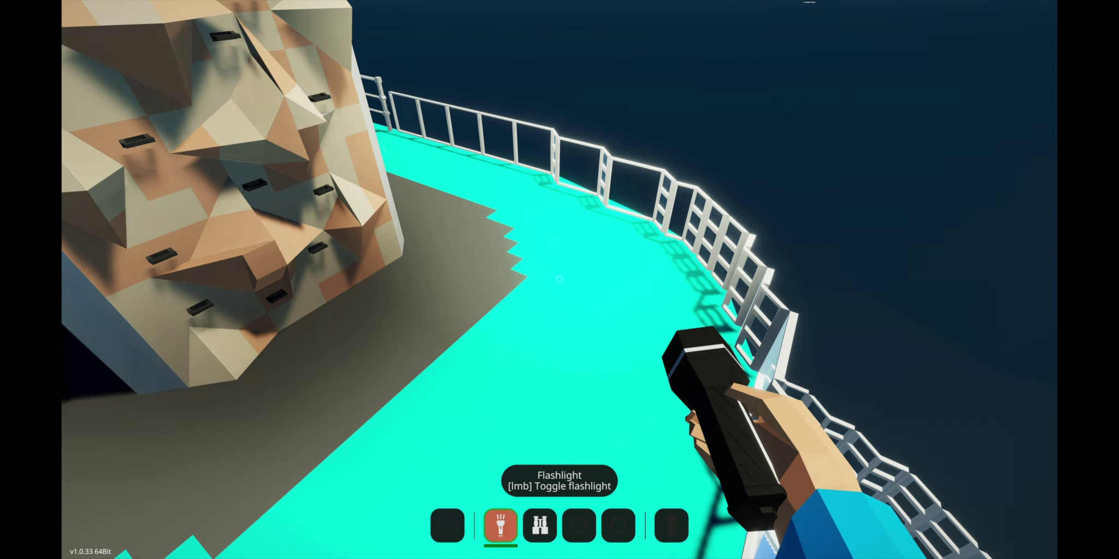
Drop from the upper deck, reach the climbing wall, and grab its handles
key("w")
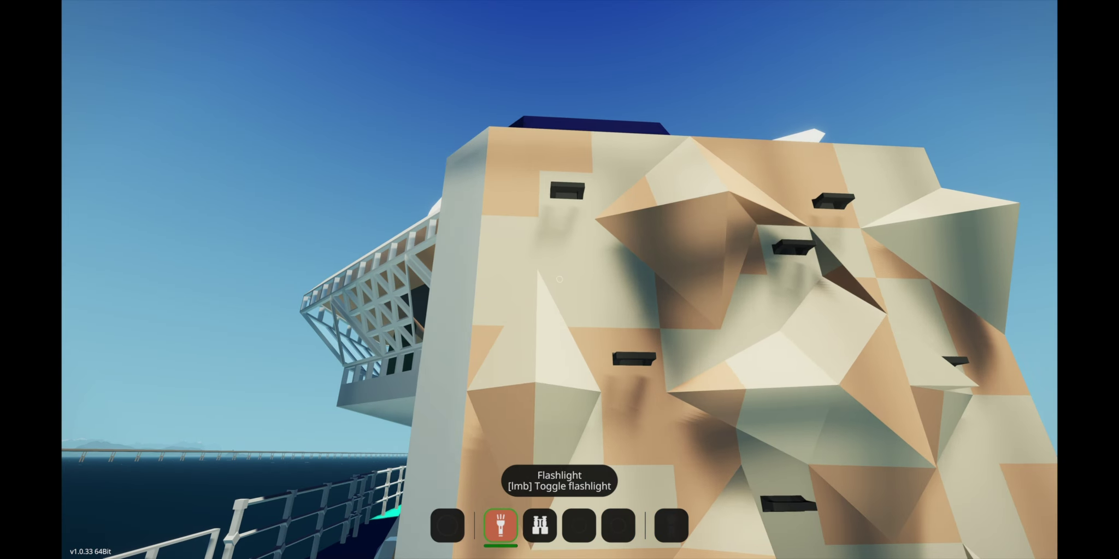
key("w")
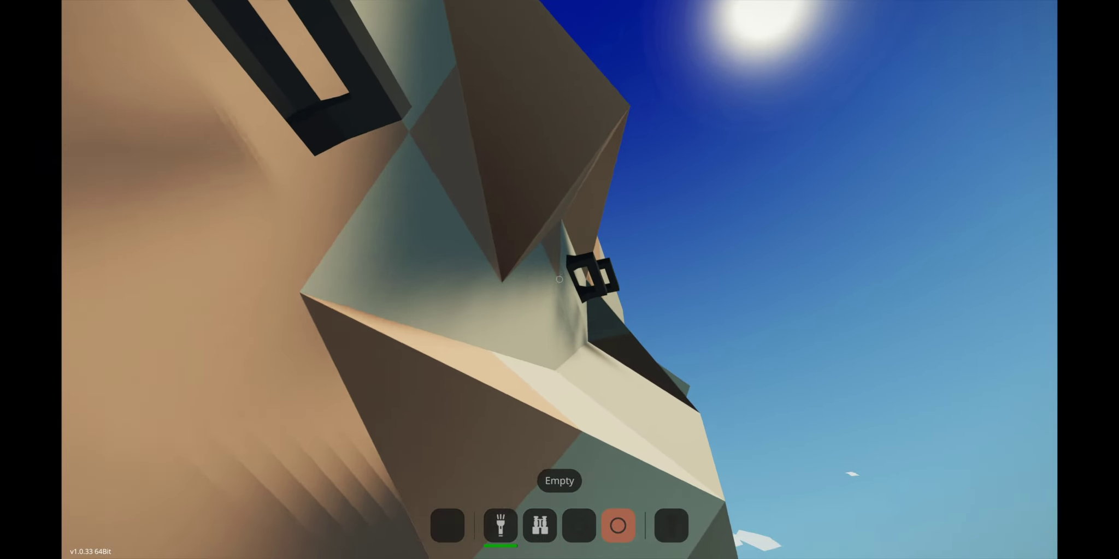
key("w")
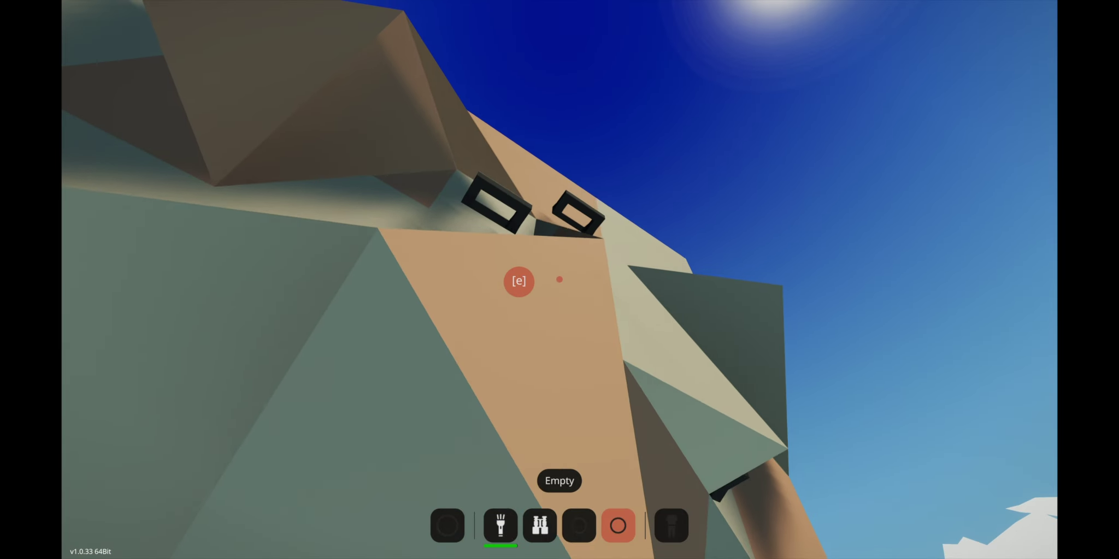
key("q")
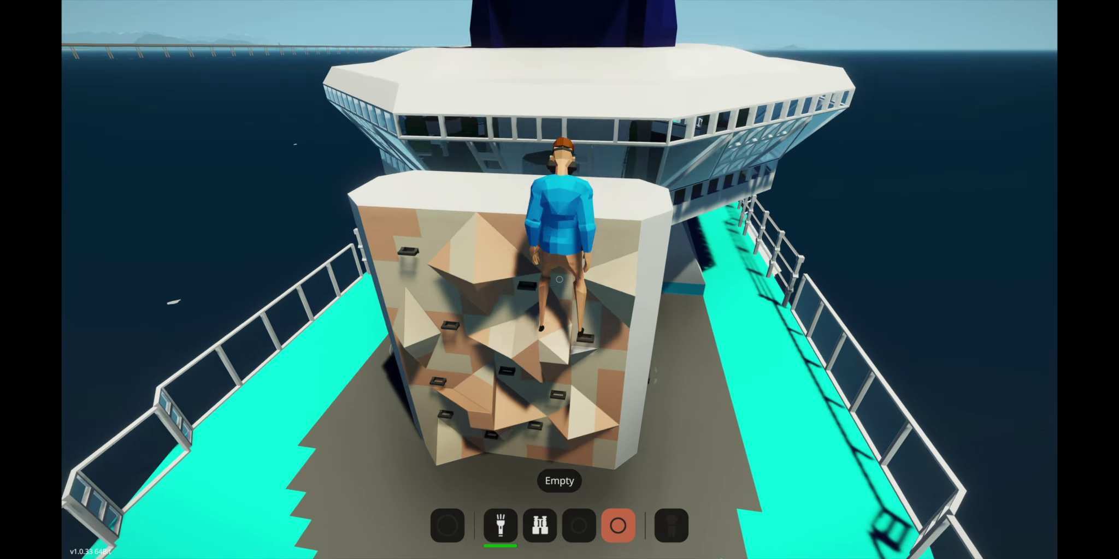
Walk from the climbing wall top along the roof past the dark blue funnel
key("w")
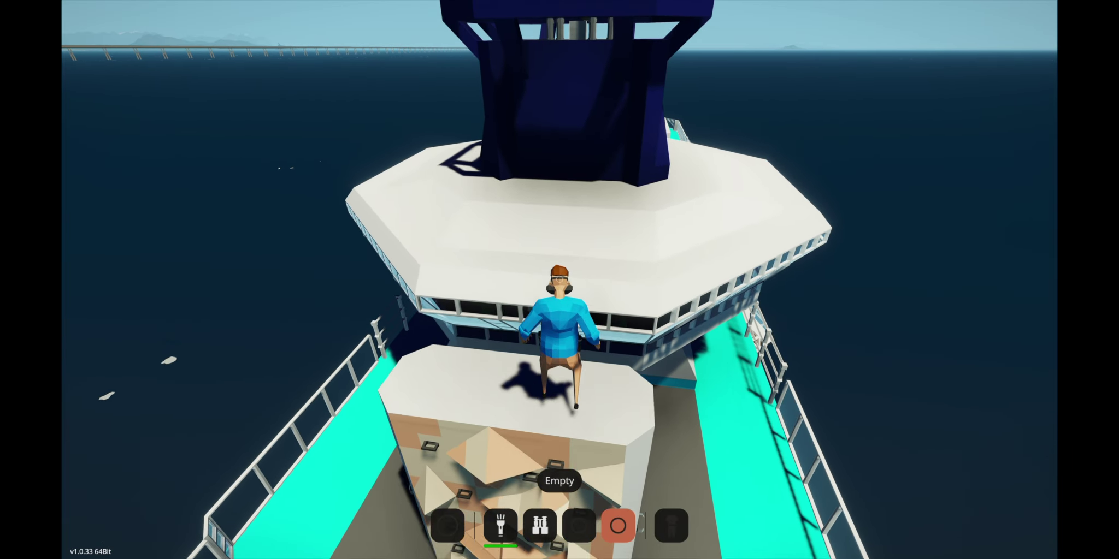
key("w")
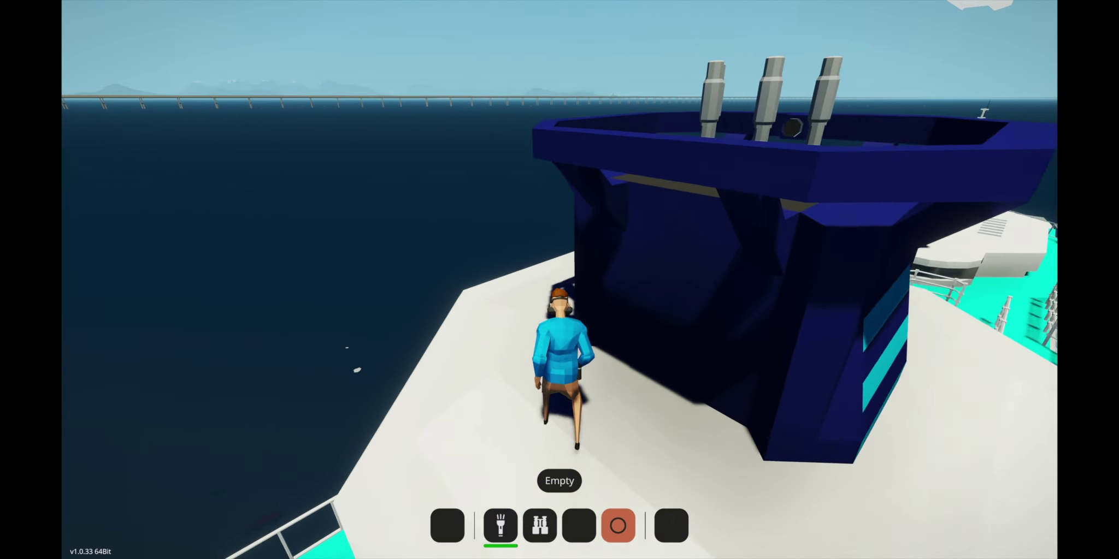
key("w")
key("w")
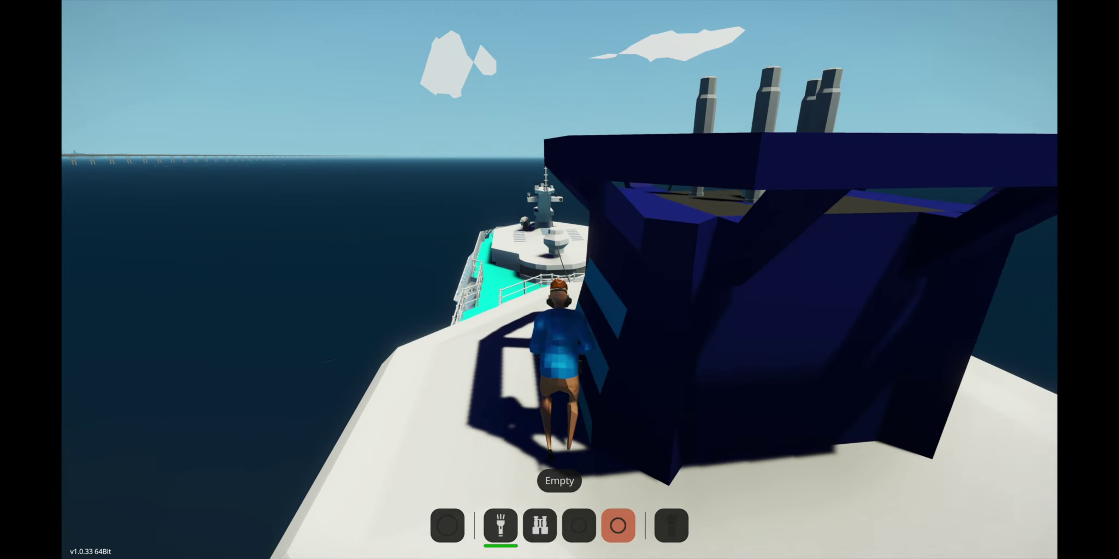
key("w")
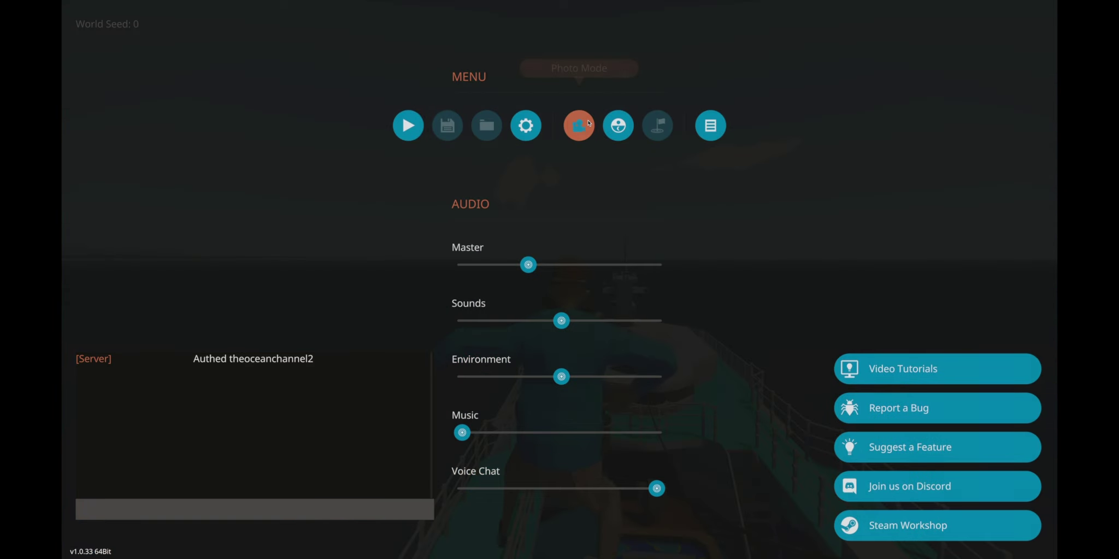
Switch to the free photo camera and fly it down over the ship's bow deck
left_click(588, 124)
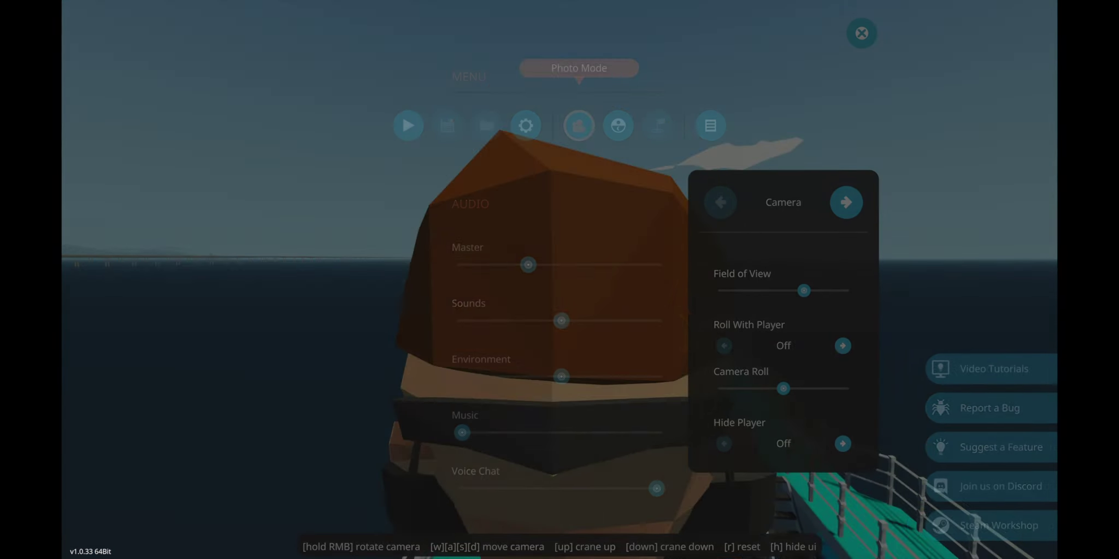
key("h")
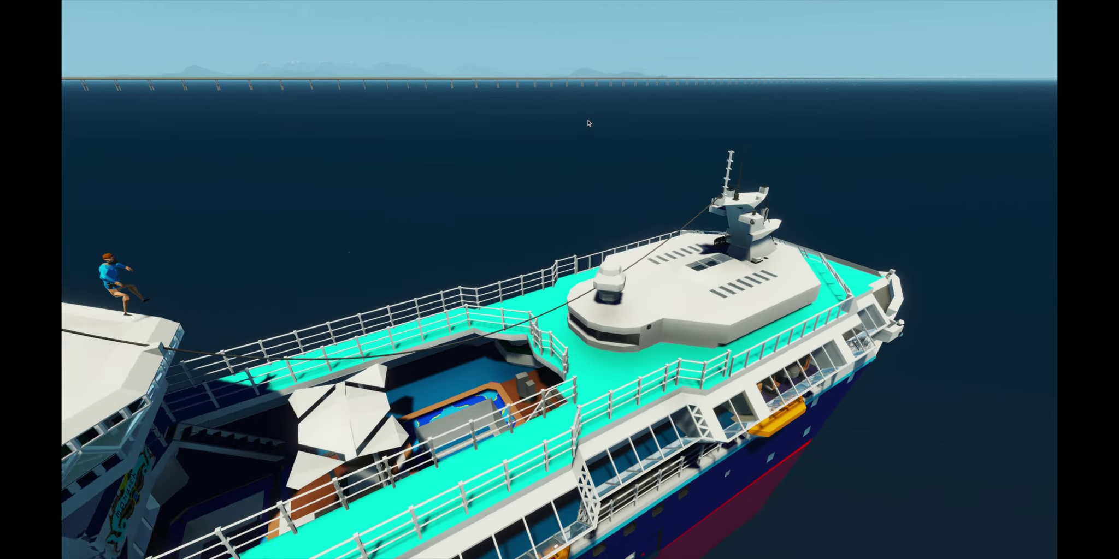
key("w")
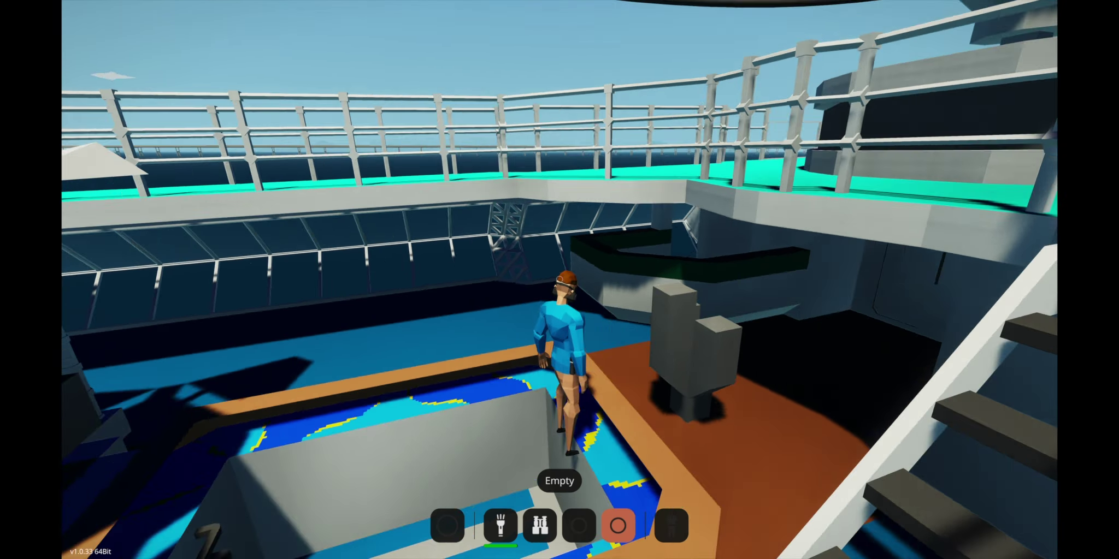
Walk through the drained pool, past the counter and seating rooms into the bridge, then onto deck
key("w")
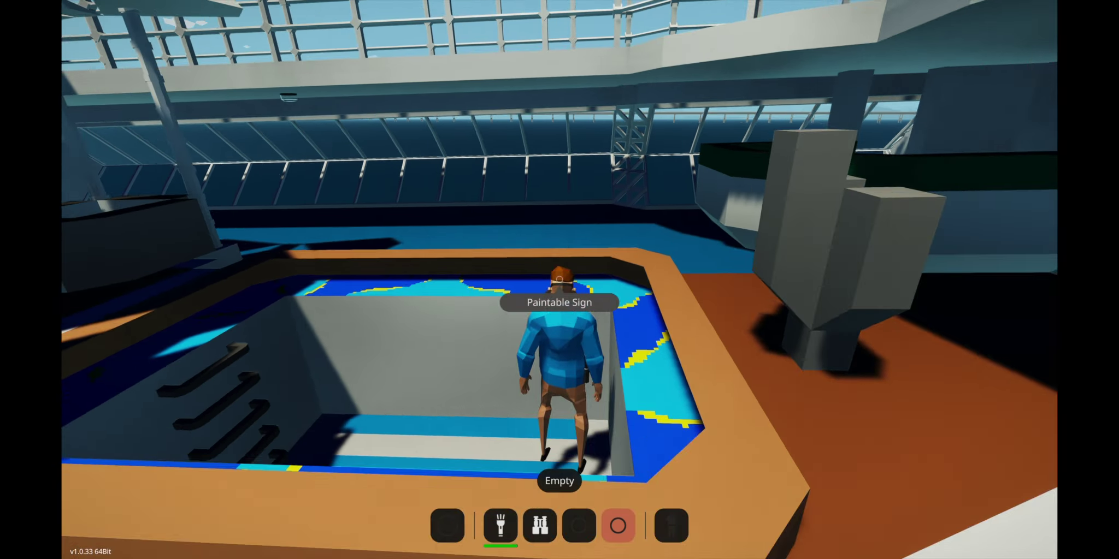
key("w")
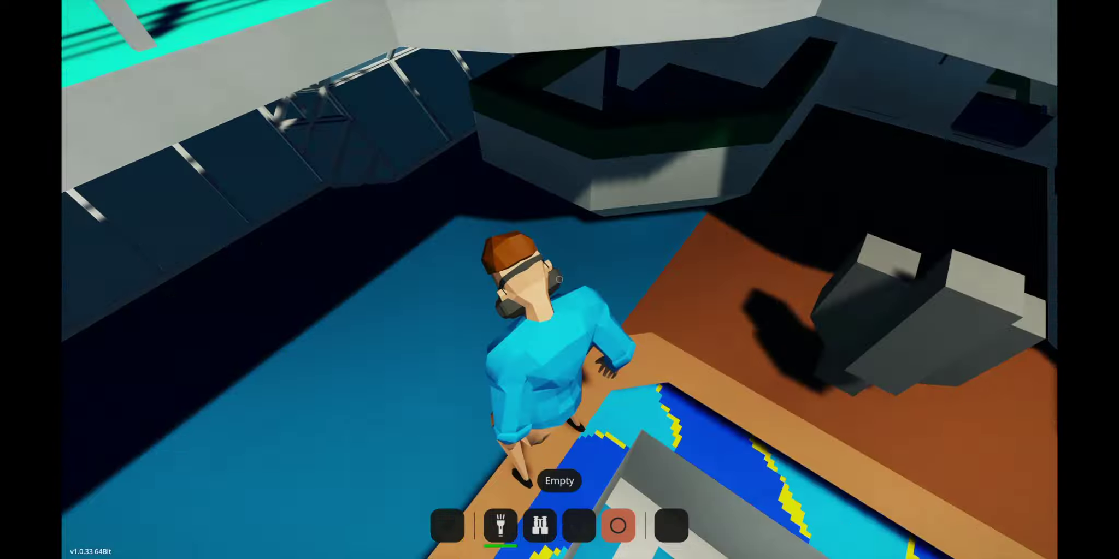
key("w")
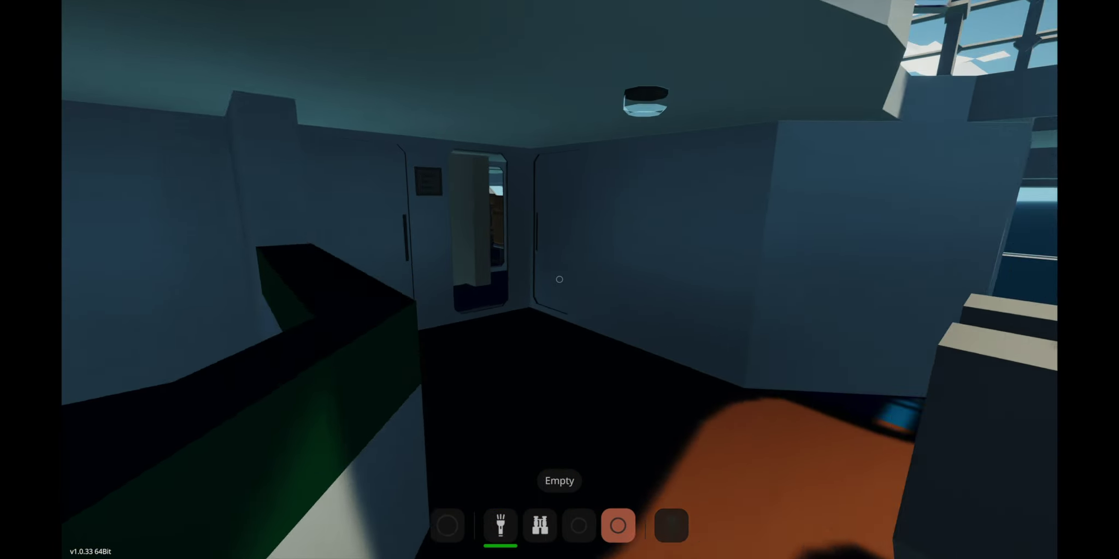
key("w")
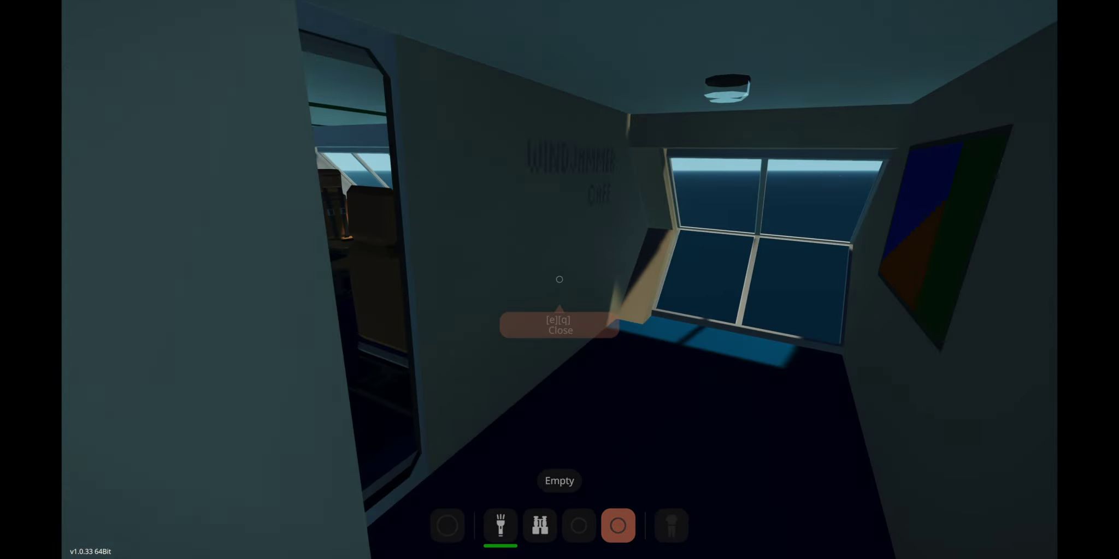
key("w")
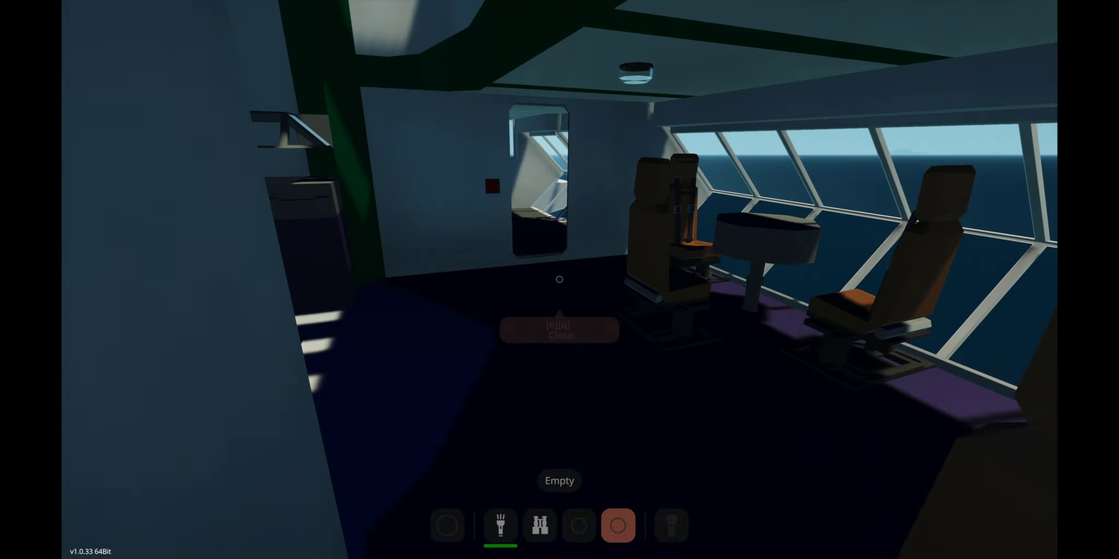
key("w")
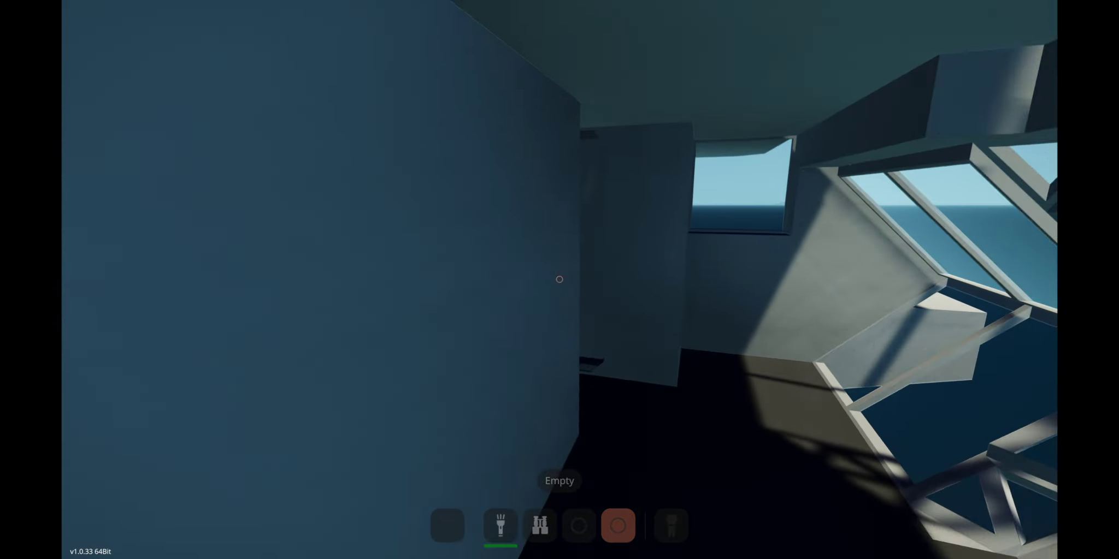
key("w")
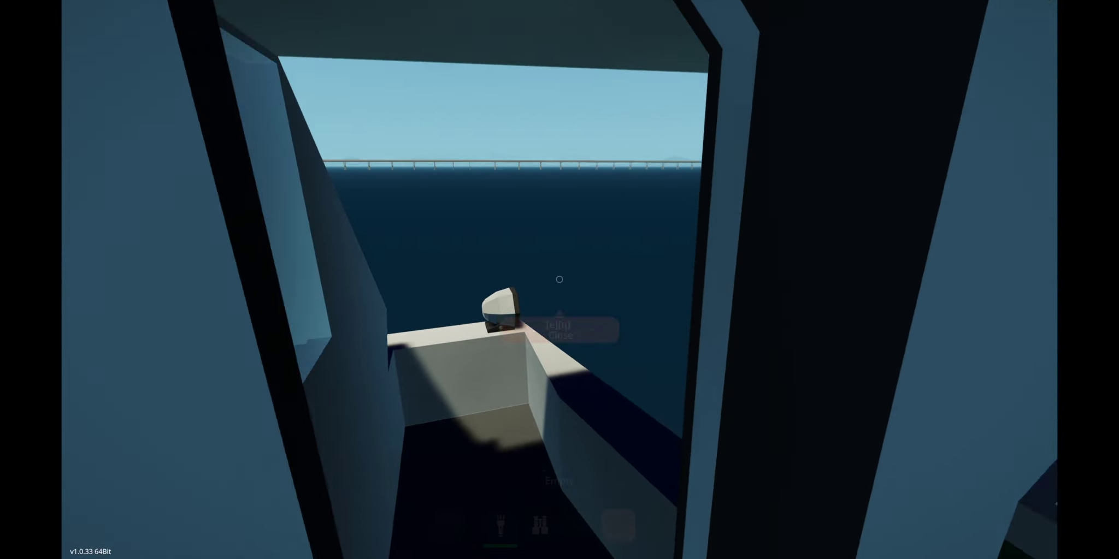
key("w")
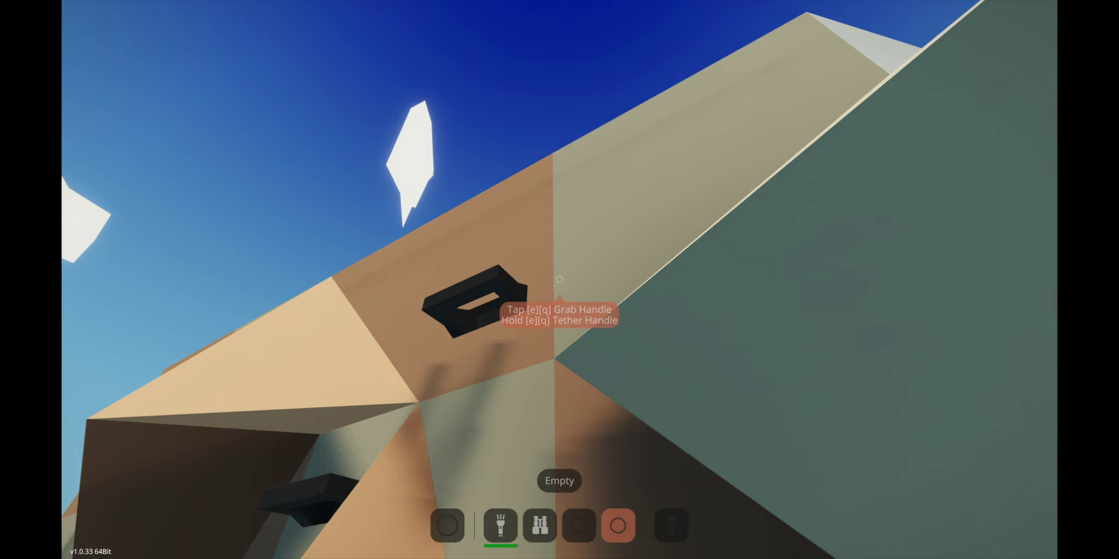
Grab and release the climbing-wall handles twice, then walk away from the wall toward the bow
key("2")
key("e")
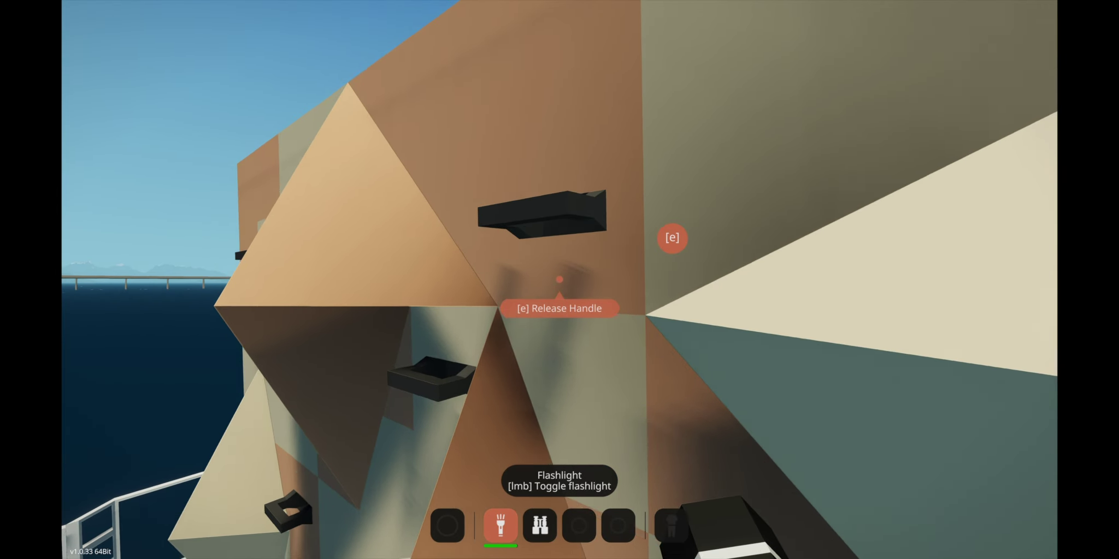
key("e")
key("1")
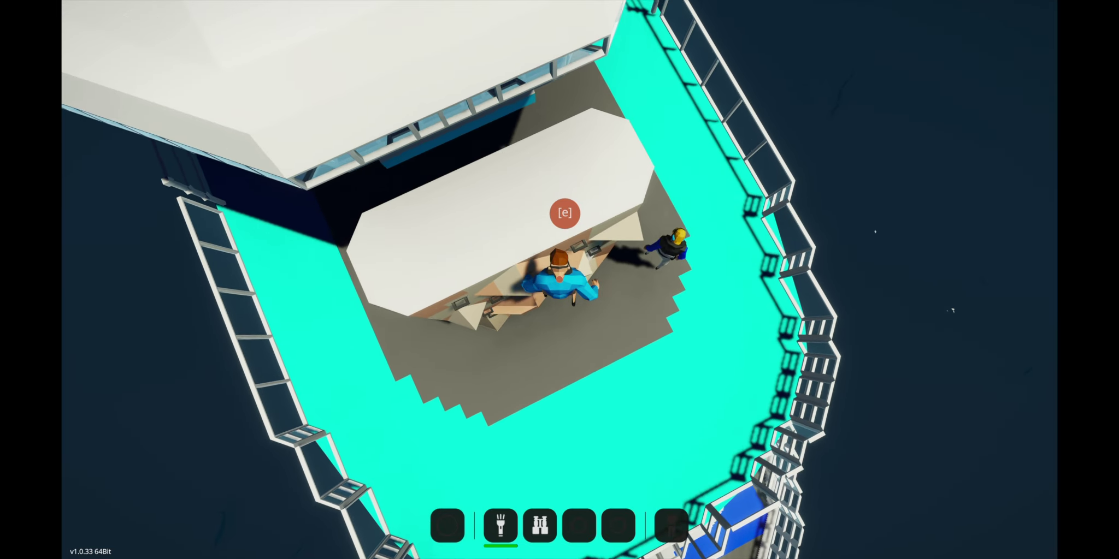
key("e")
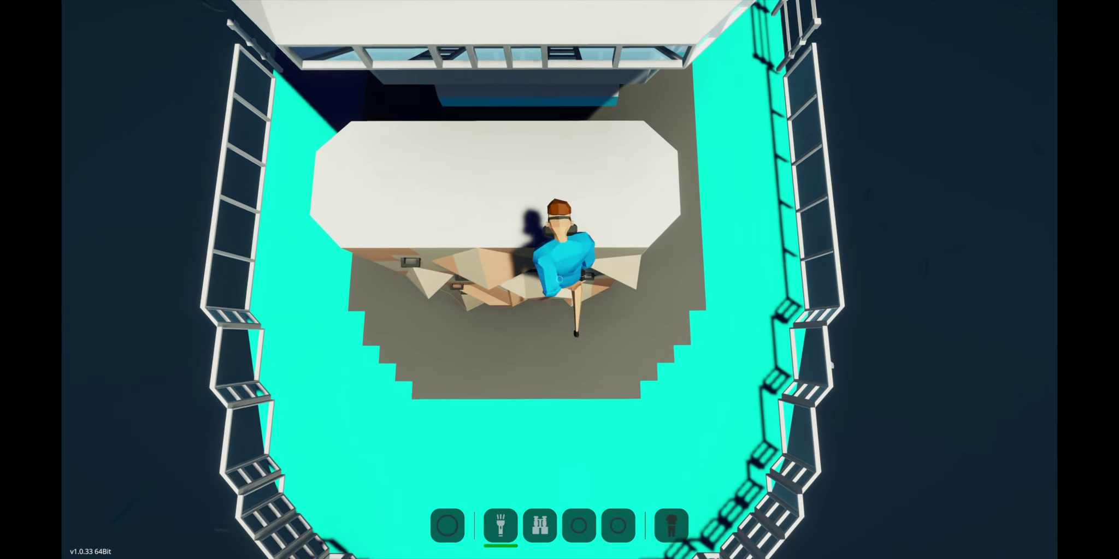
scroll(559, 281, "up", 5)
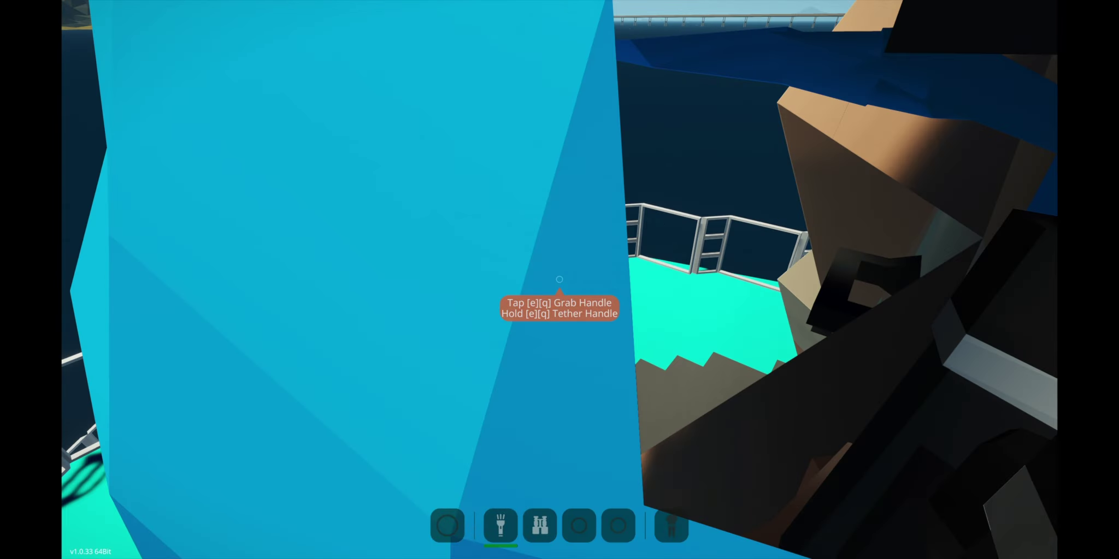
scroll(560, 280, "down", 2)
scroll(559, 279, "down", 3)
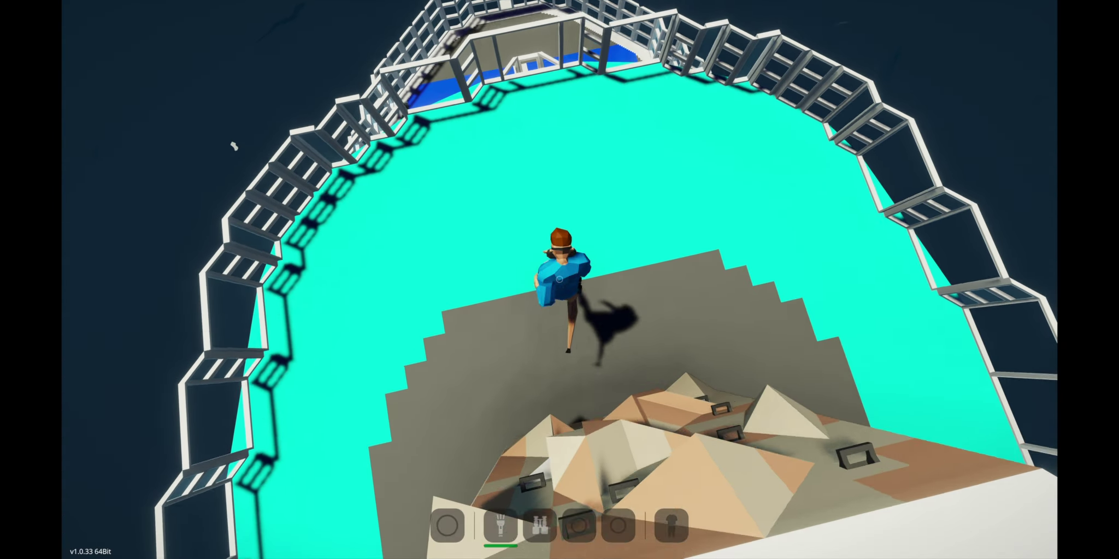
key("w")
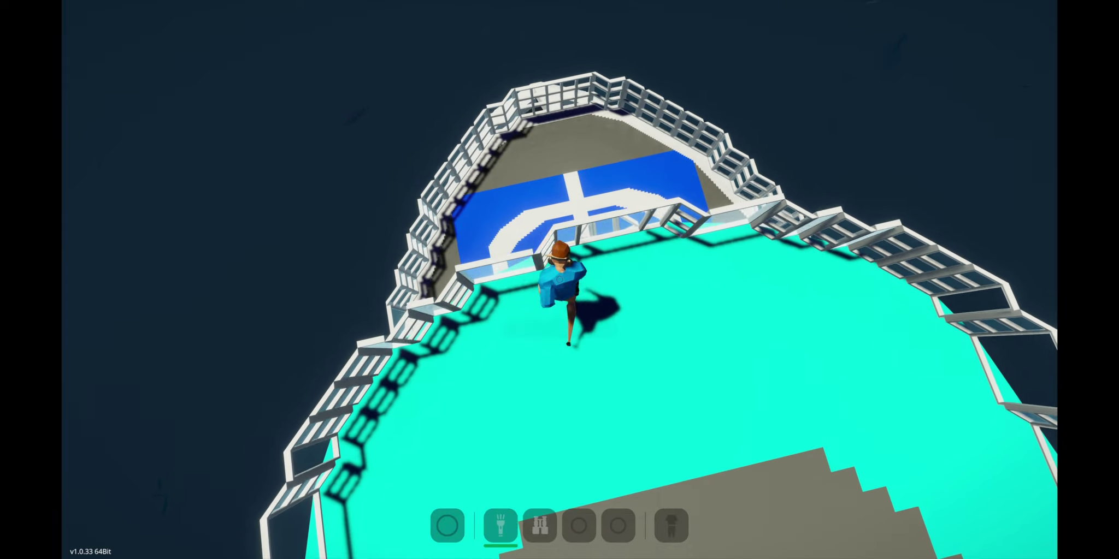
scroll(559, 280, "up", 5)
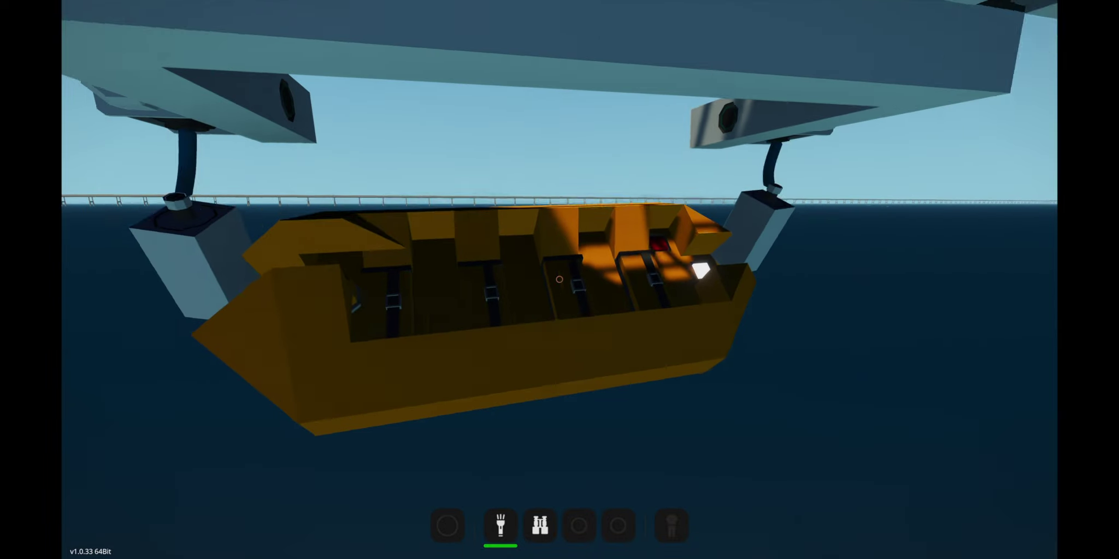
Switch to a high aerial view of the ship
key("f")
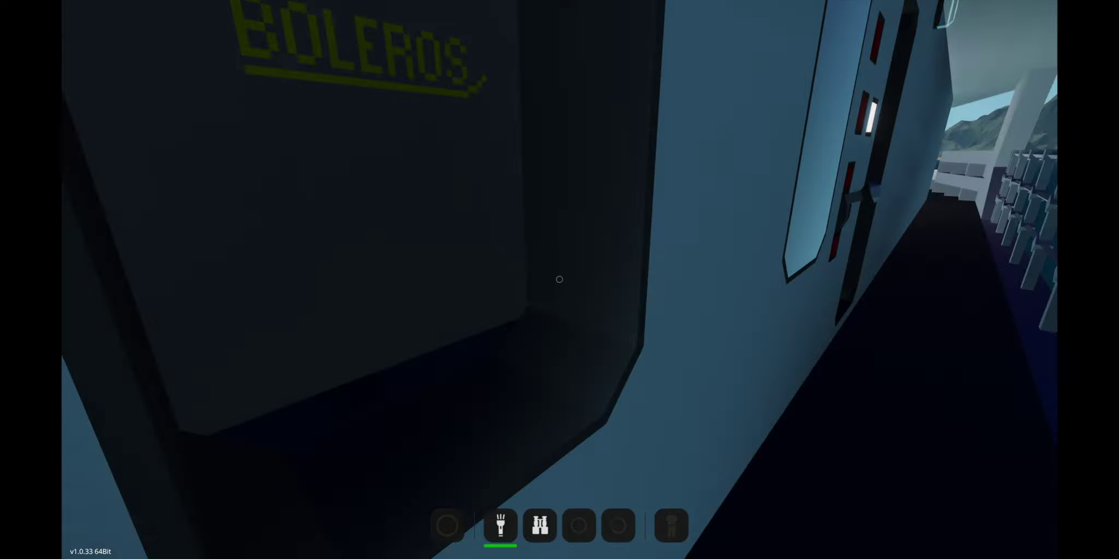
Walk into the interior, climb the stairwell, and cross the atrium deck toward the bar and door
key("e")
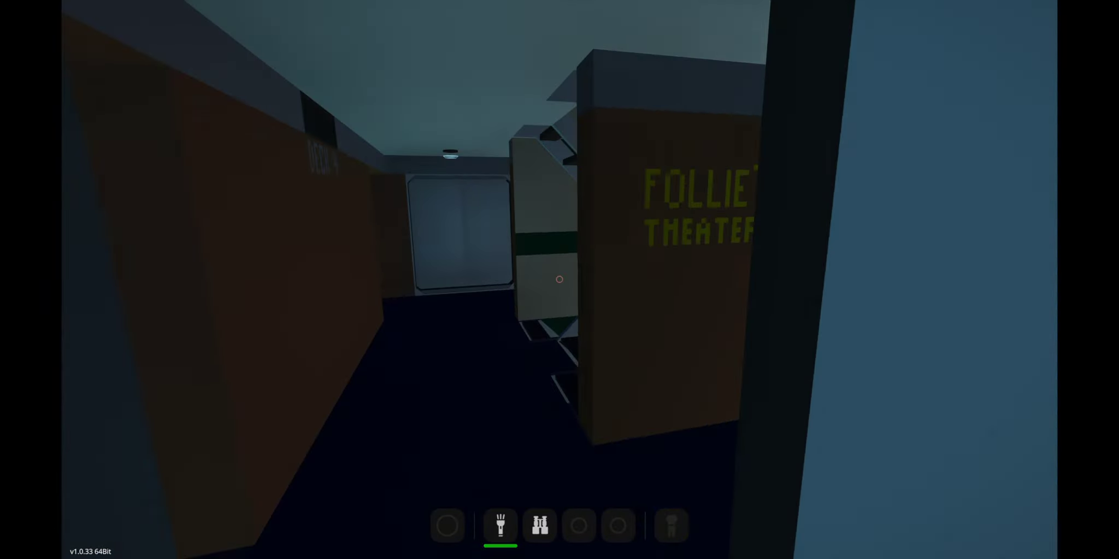
key("w")
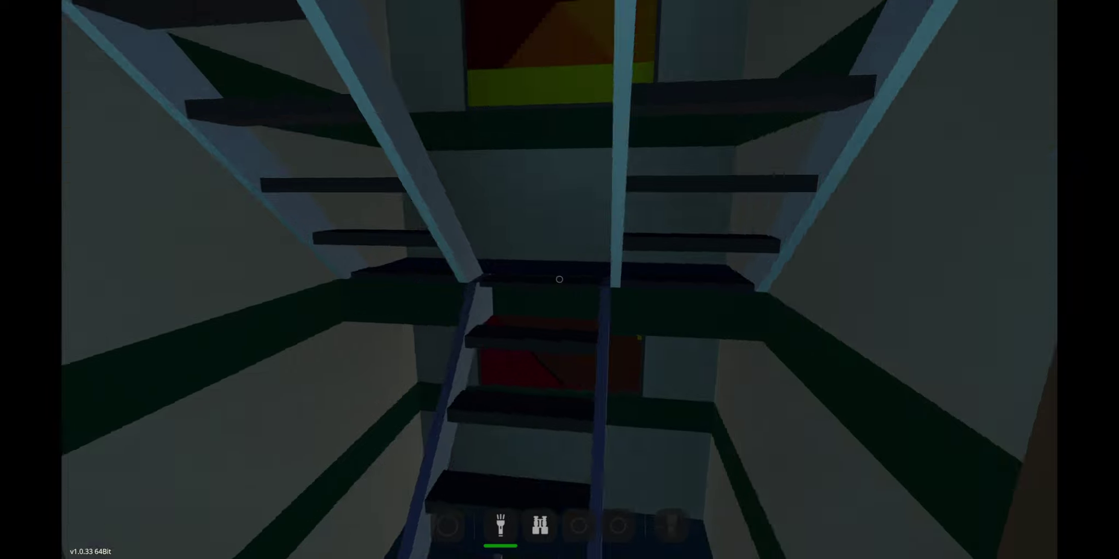
key("w")
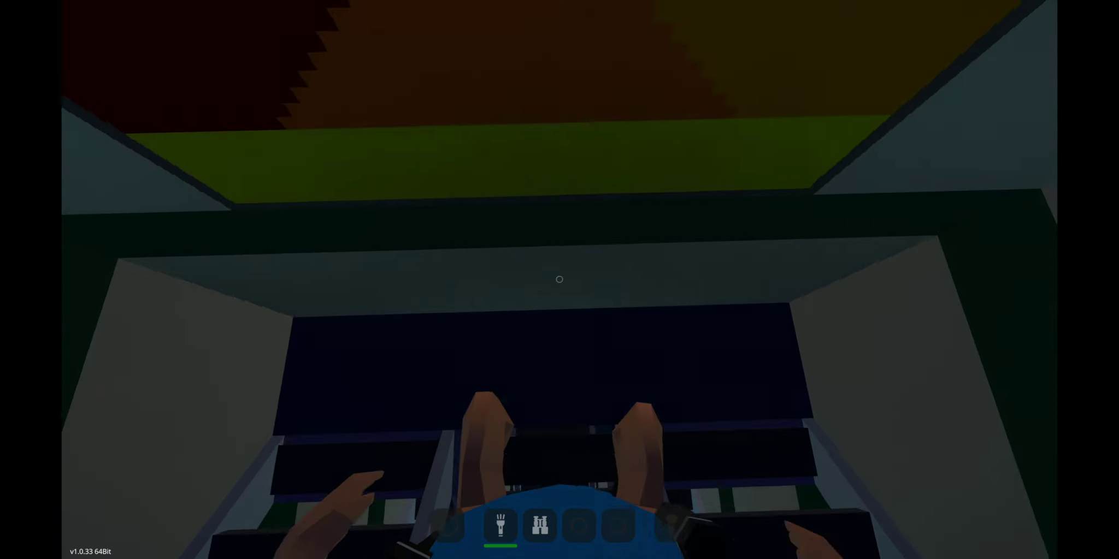
key("w")
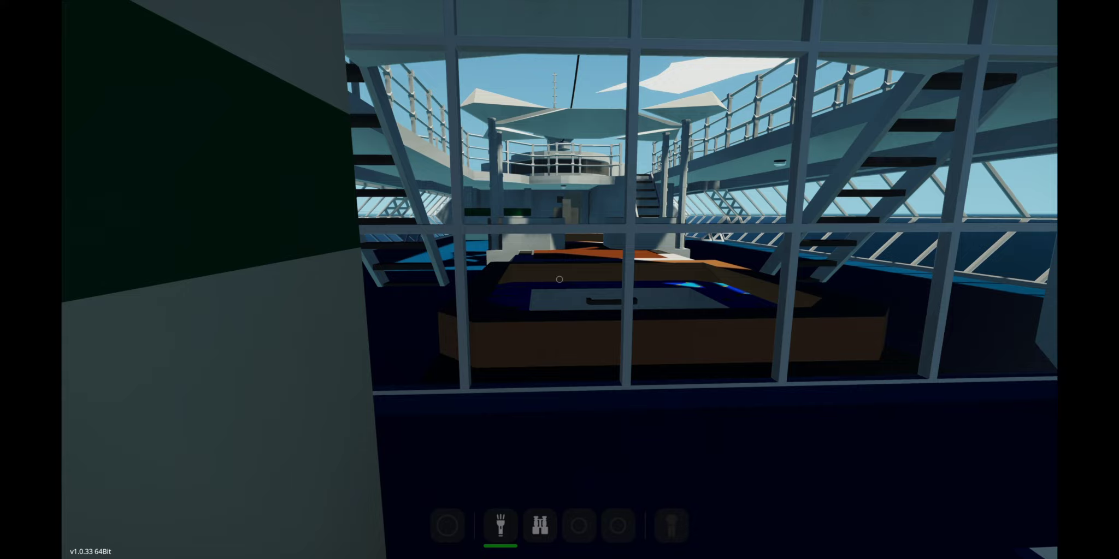
key("w")
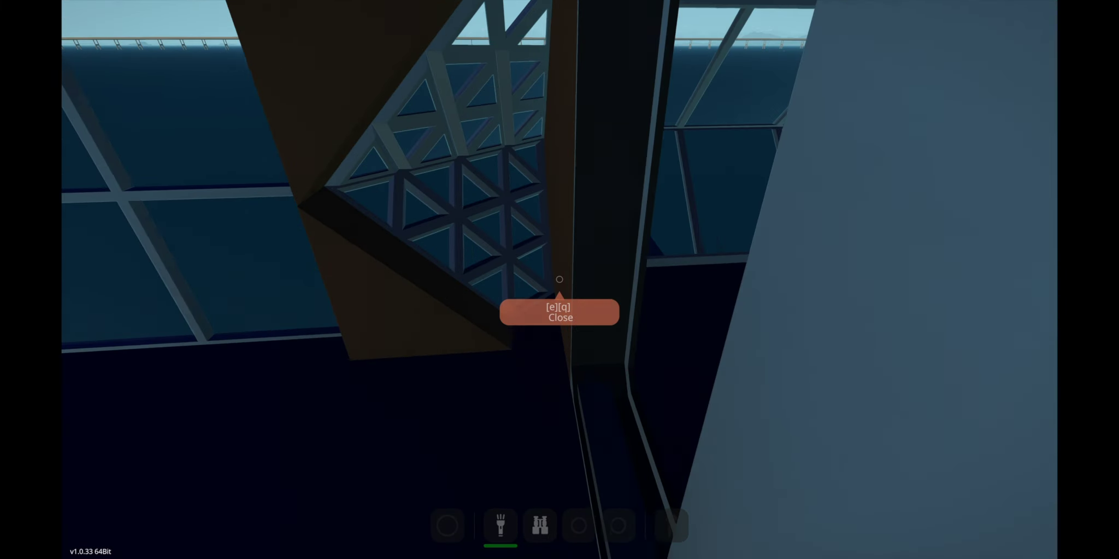
key("w")
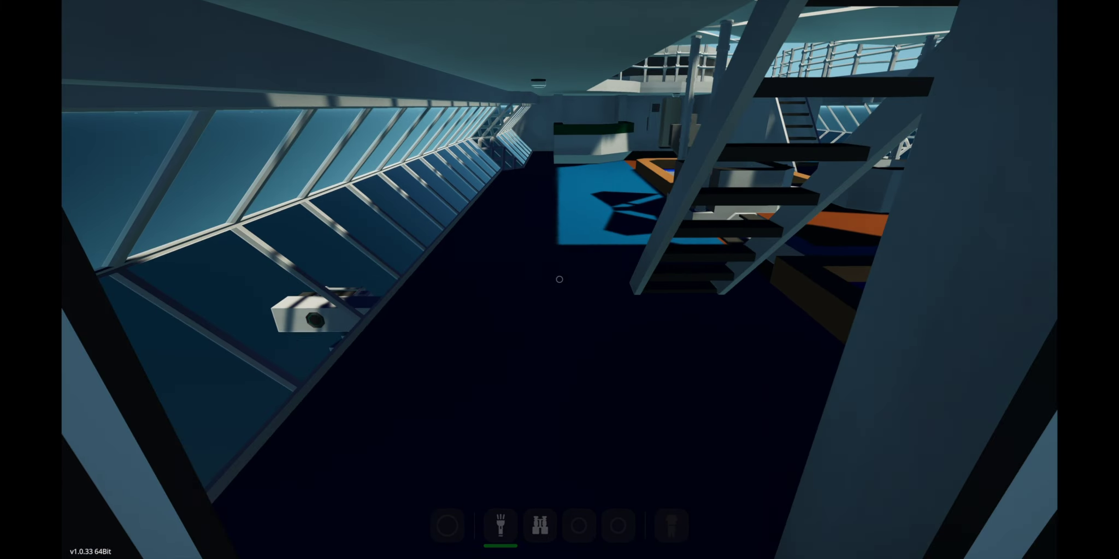
key("w")
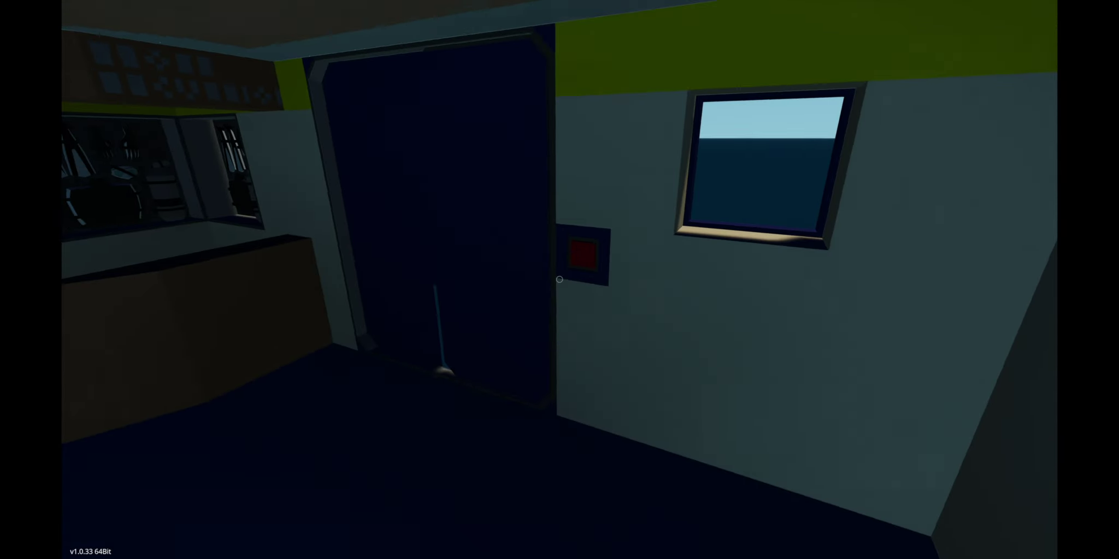
Go through the door and along the corridor into the large flooded room
key("e")
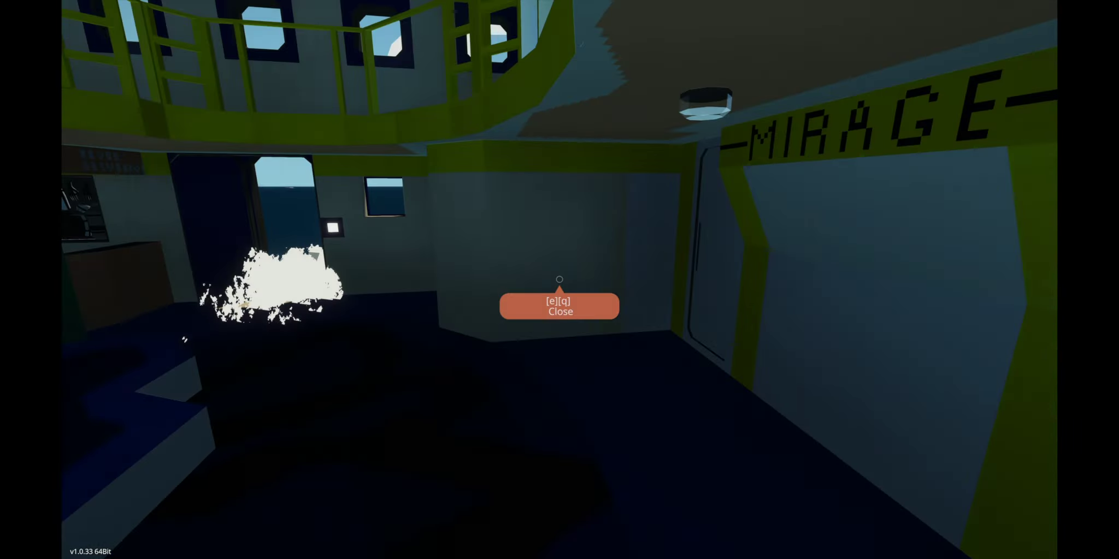
key("2")
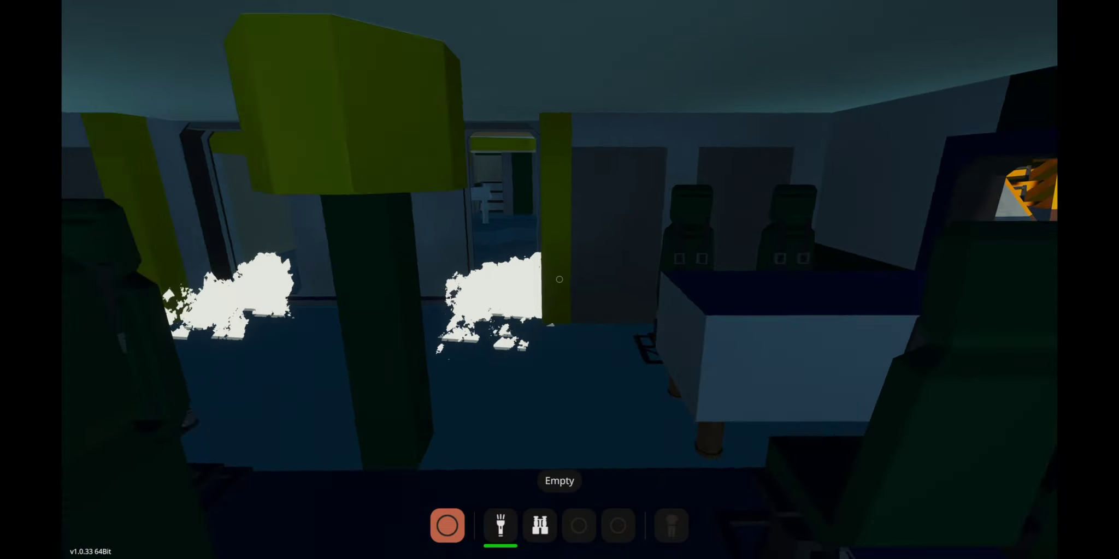
key("w")
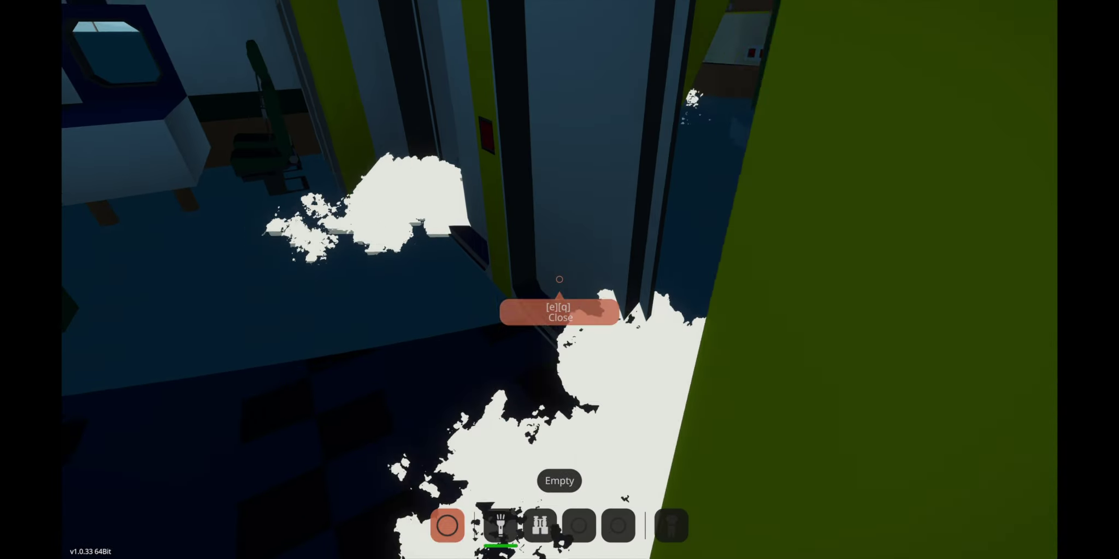
key("w")
key("w")
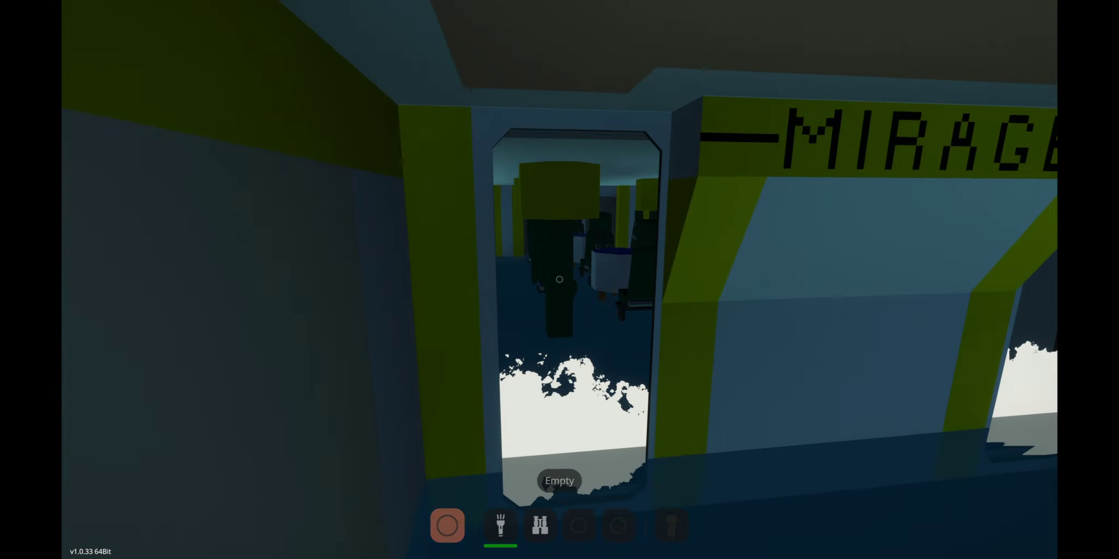
Cross the seating cabin, follow the signed corridor, and climb the stairwell to the cabin door
key("w")
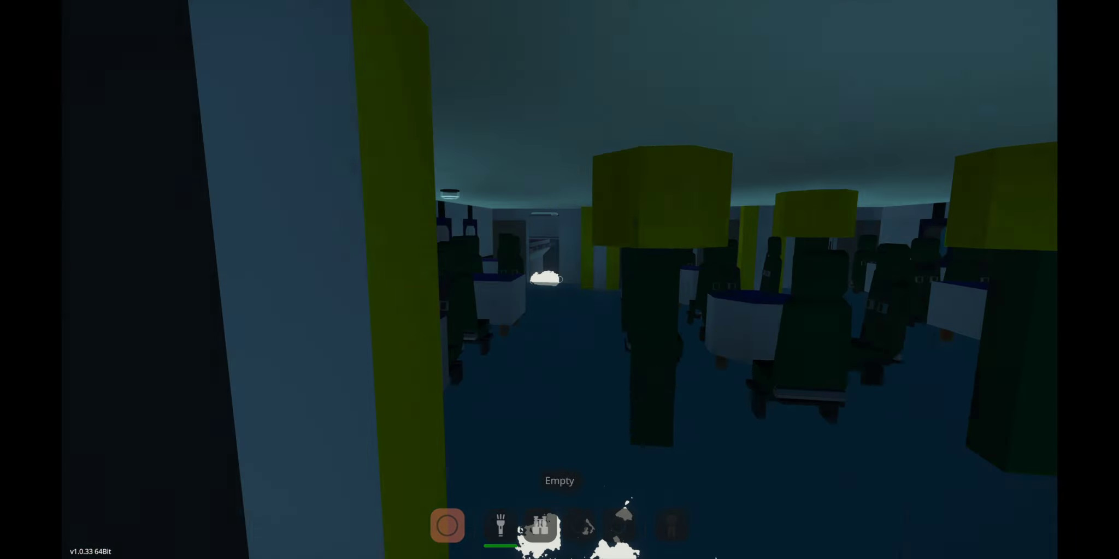
key("w")
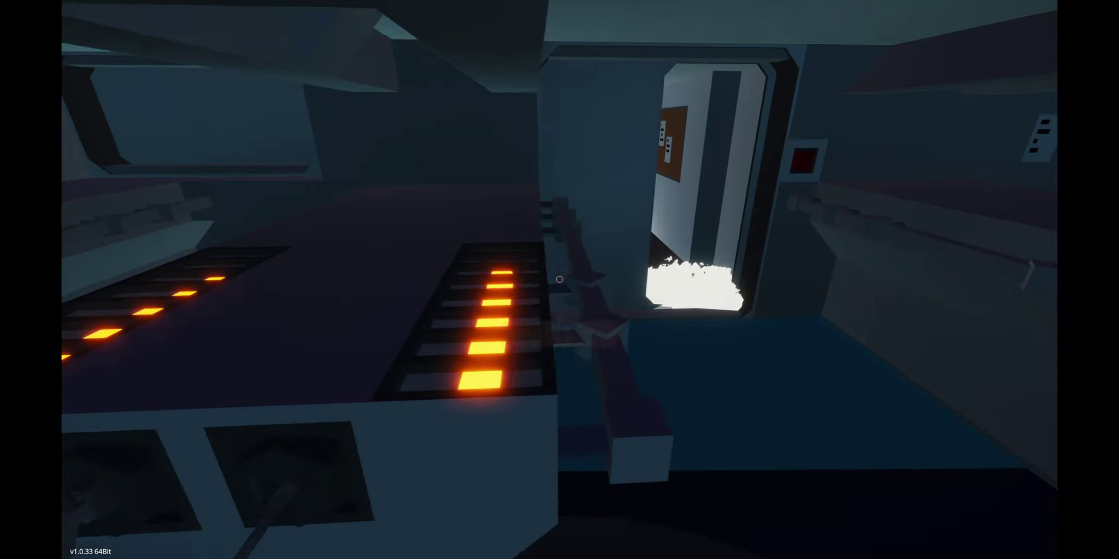
key("w")
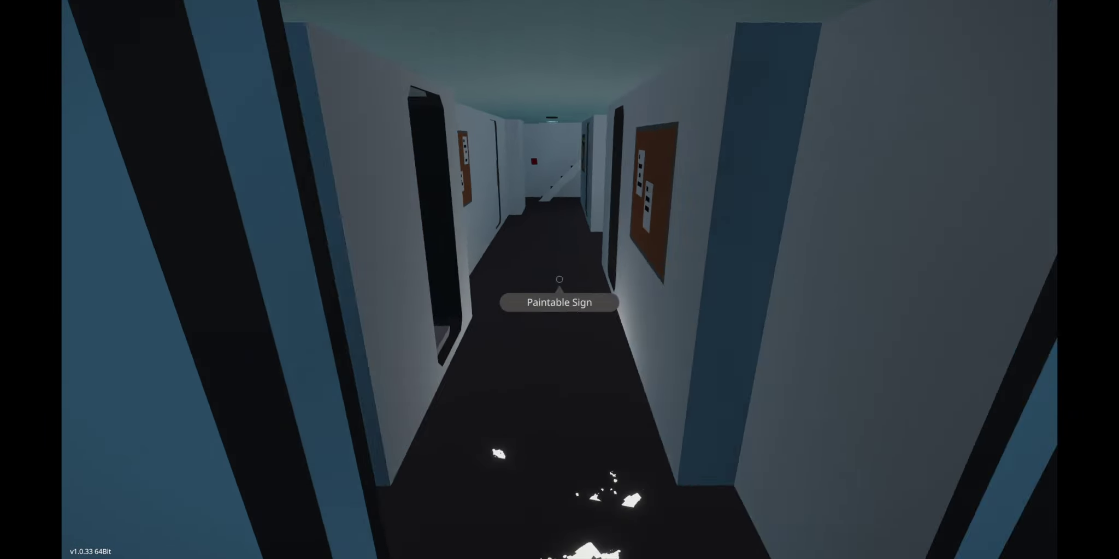
key("w")
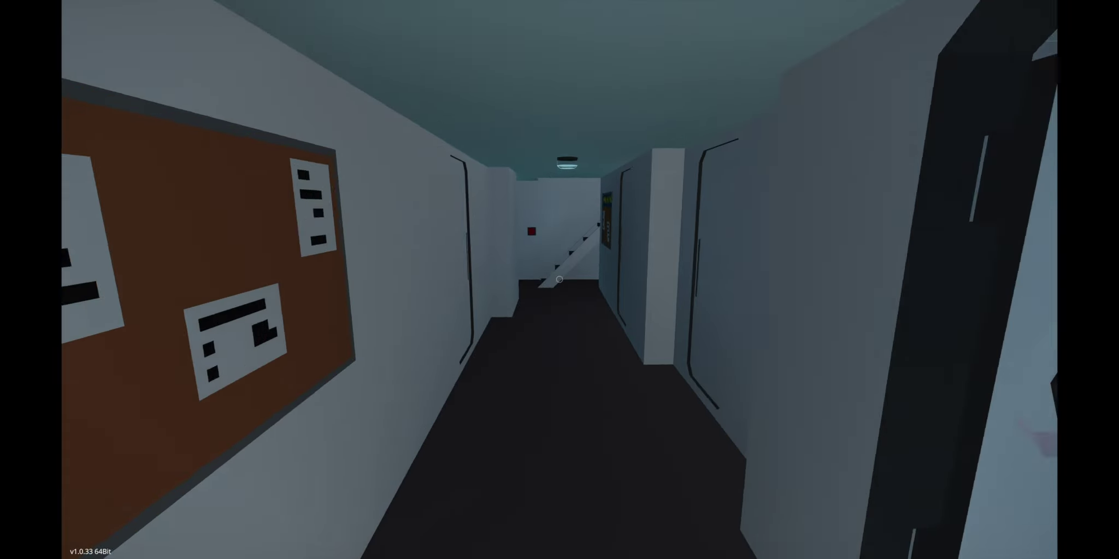
key("w")
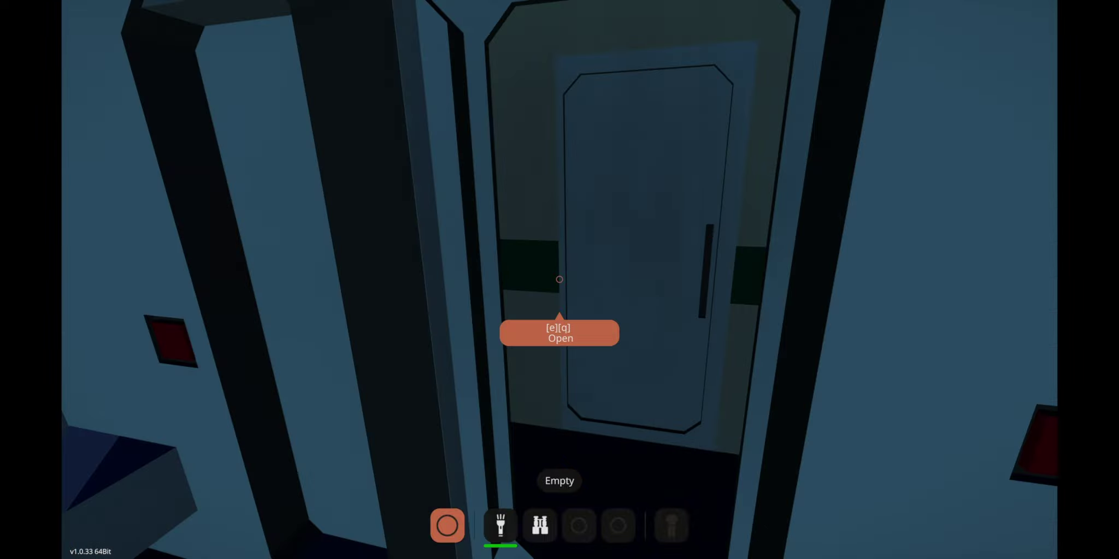
key("w")
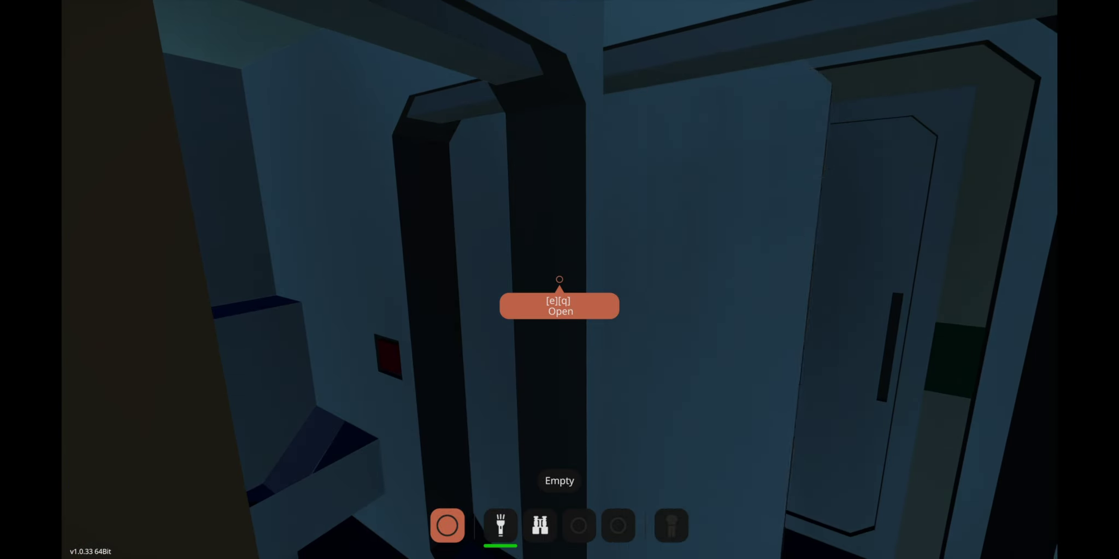
View the ship from the free camera with the interface hidden, then walk back into the narrow corridor
key("Escape")
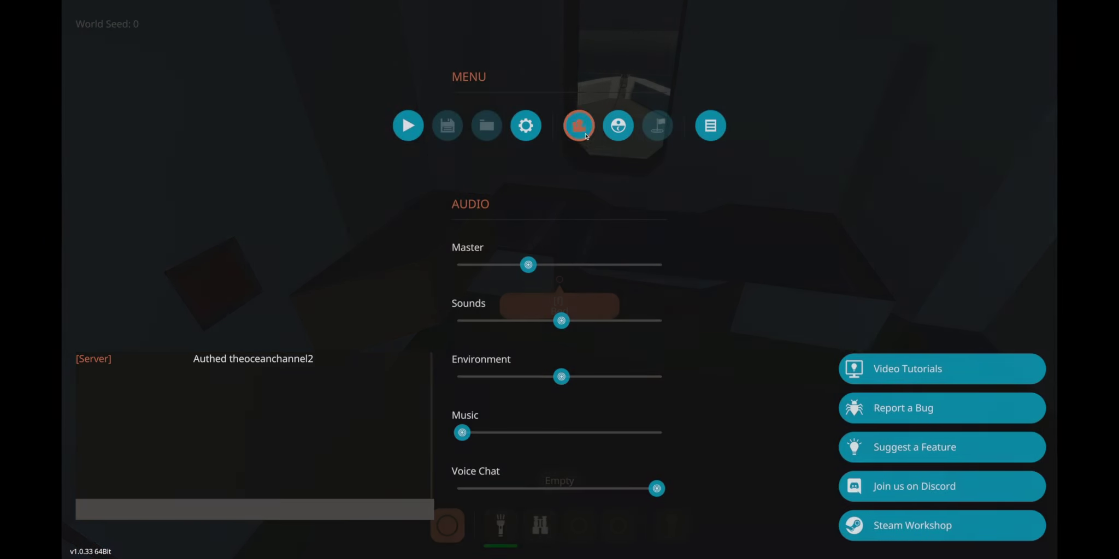
left_click(578, 126)
key("h")
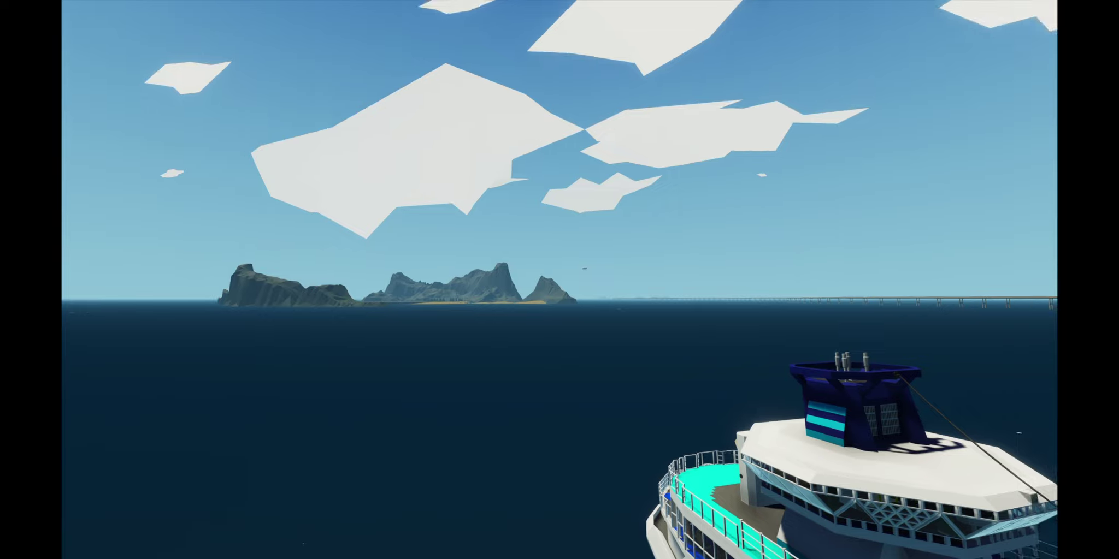
key("w")
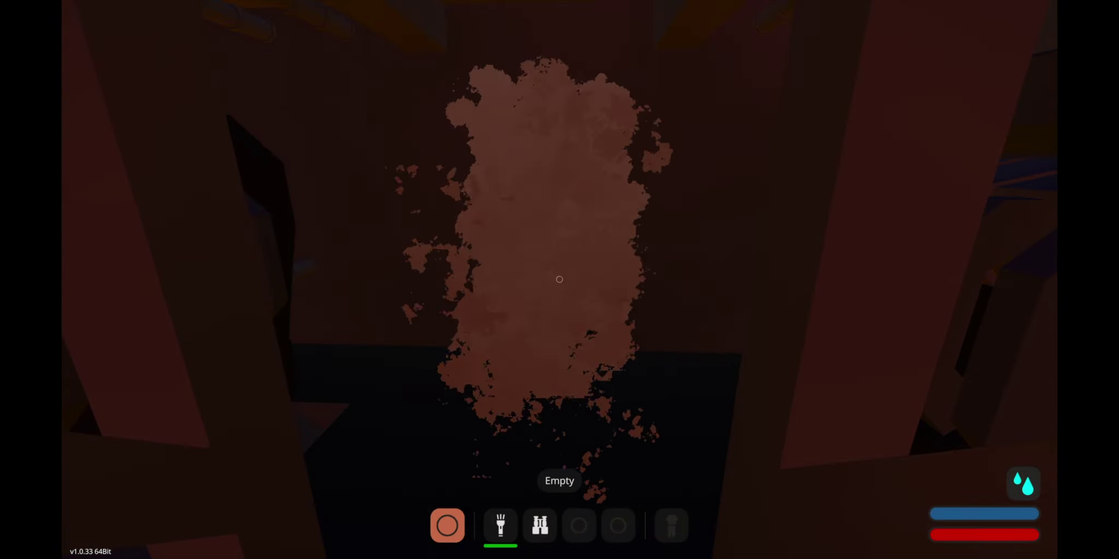
Turn on the flashlight and view the sinking ship in photo mode
left_click(559, 279)
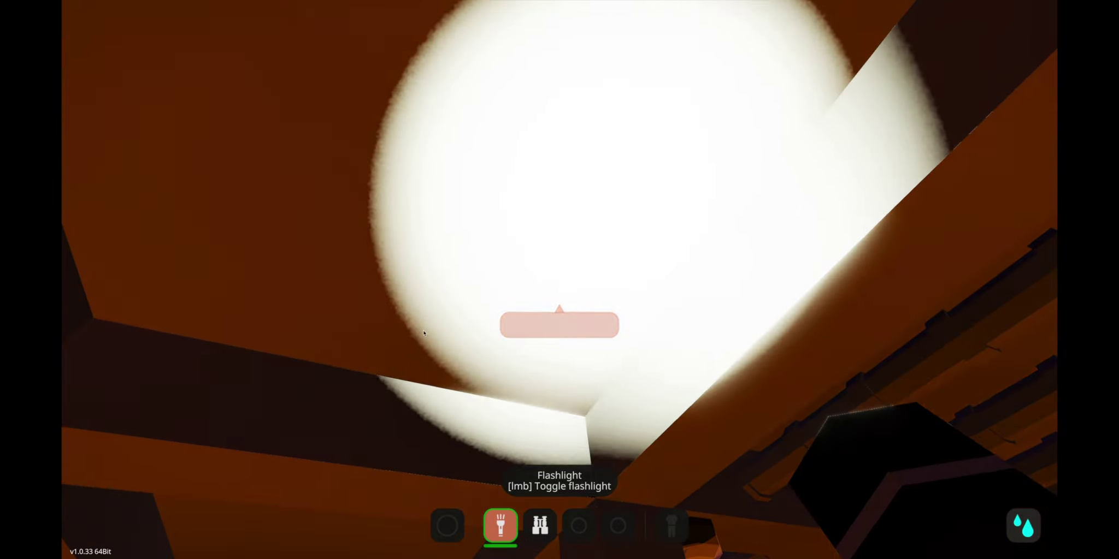
key("Escape")
left_click(571, 128)
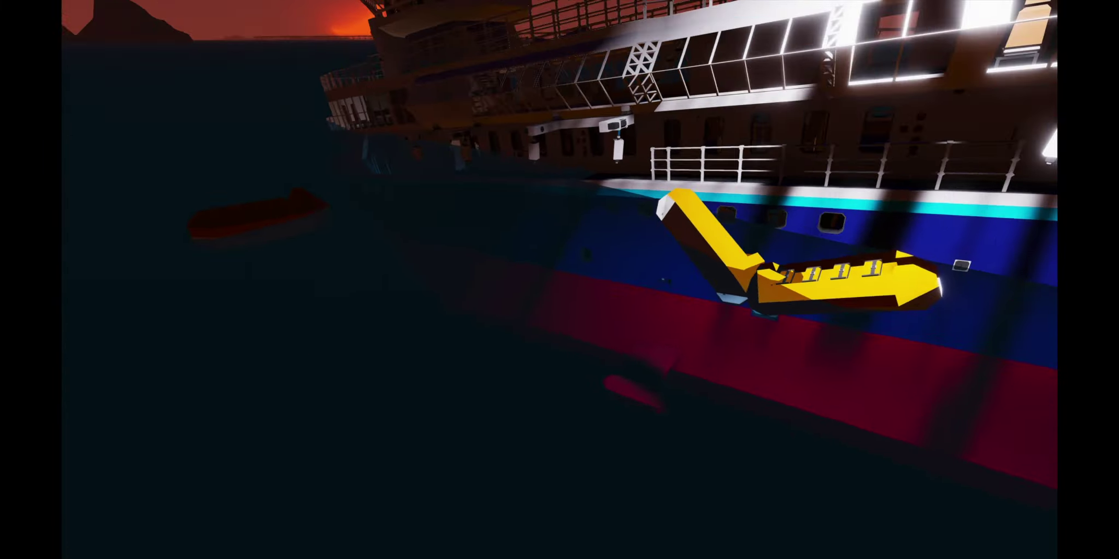
Return to first person, open the cabin door, and look through the binoculars
key("Escape")
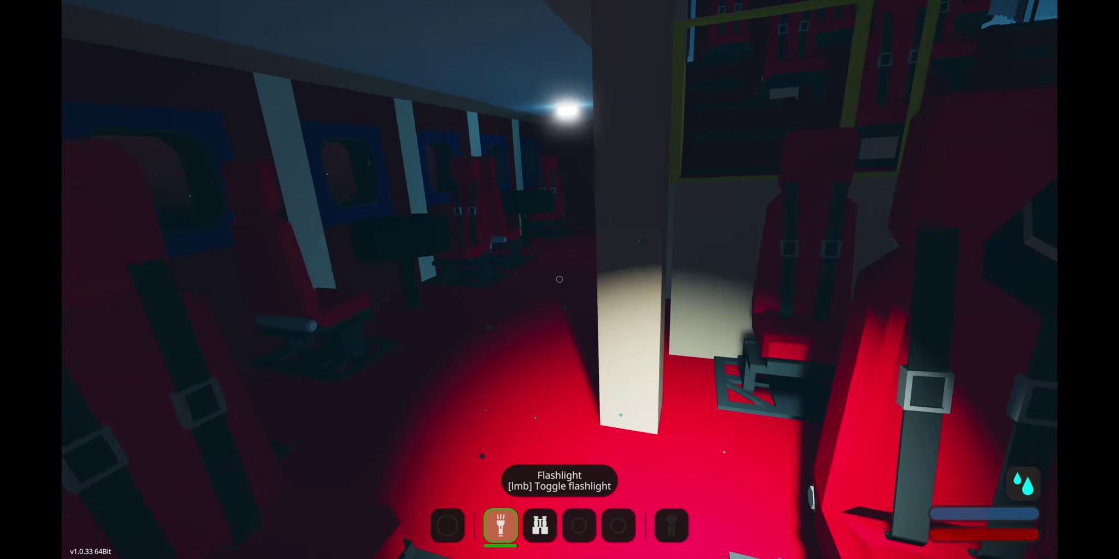
key("w")
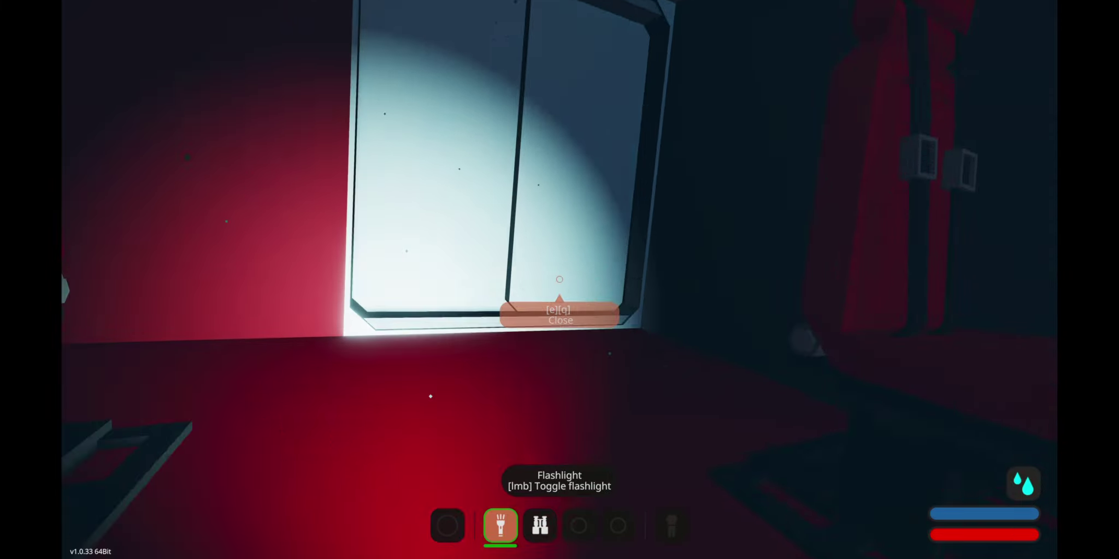
key("e")
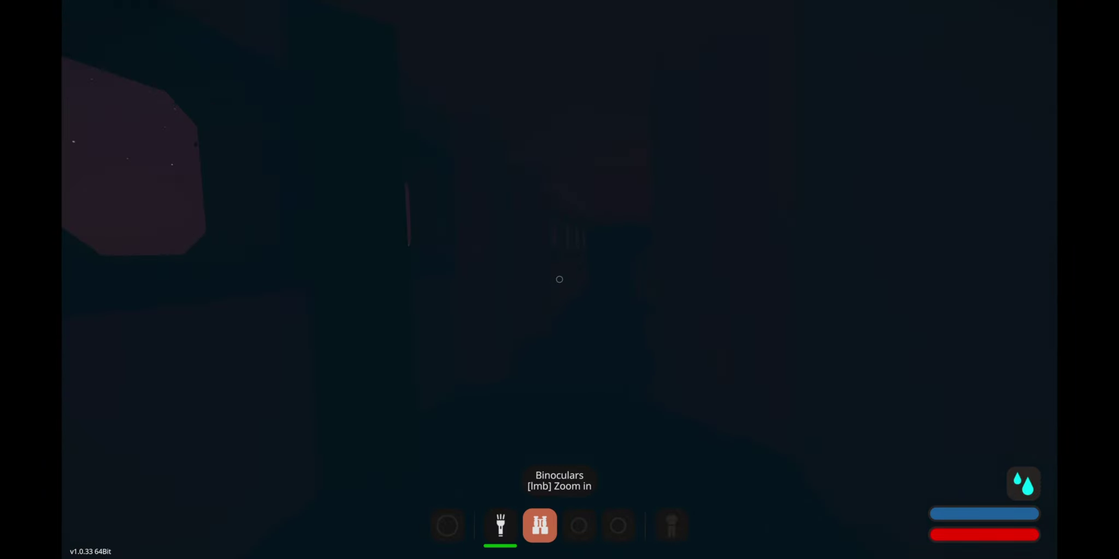
left_click(560, 280)
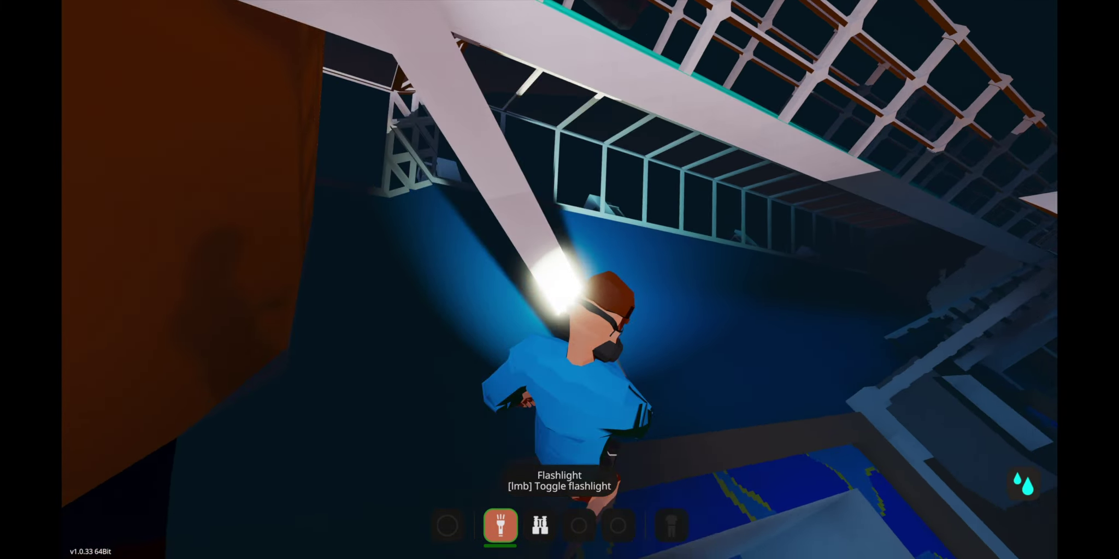
Climb the ladder and up the sloped white hull, then switch off the flashlight
key("w")
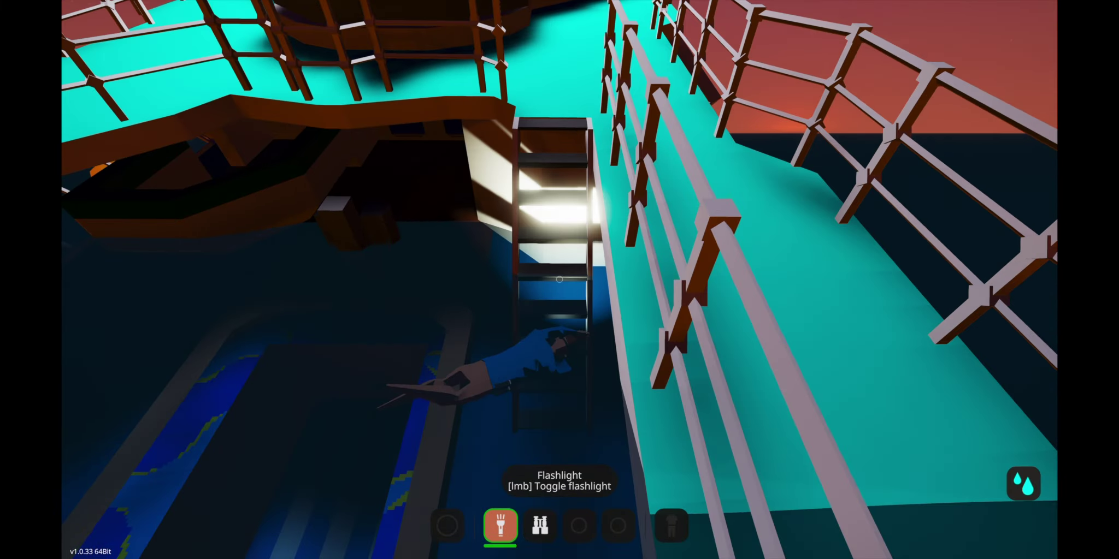
key("w")
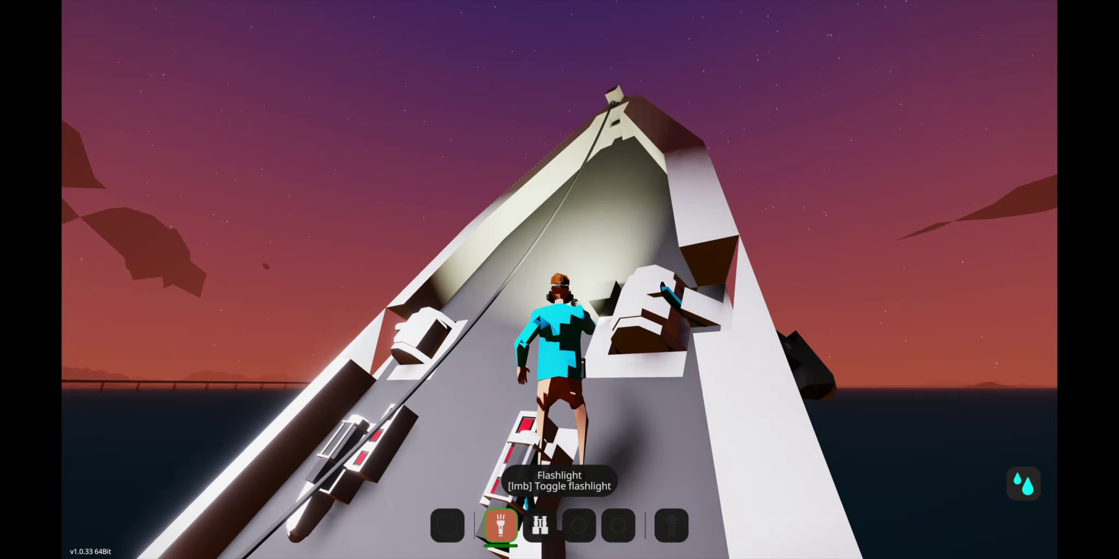
key("w")
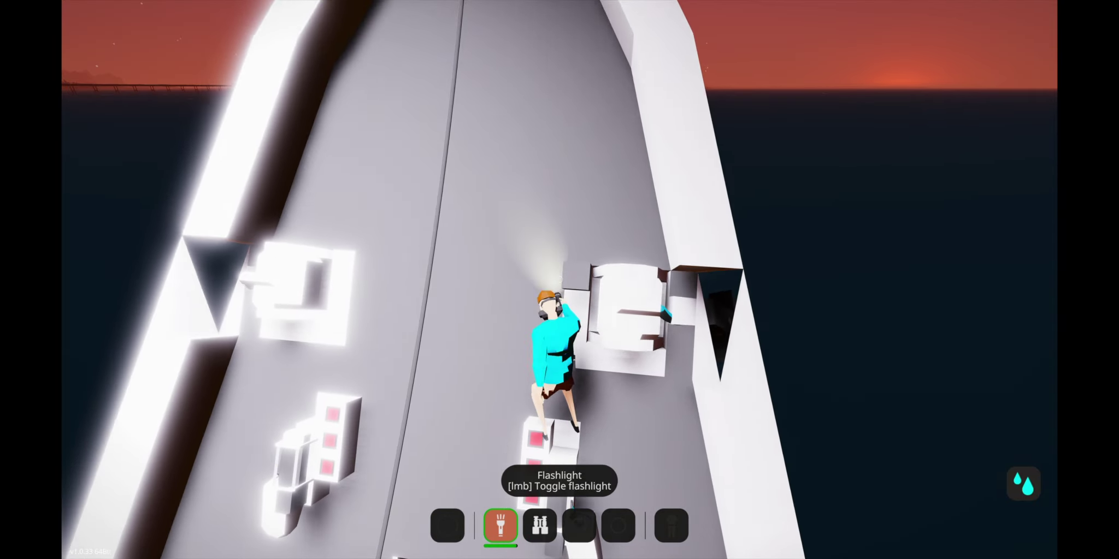
key("w")
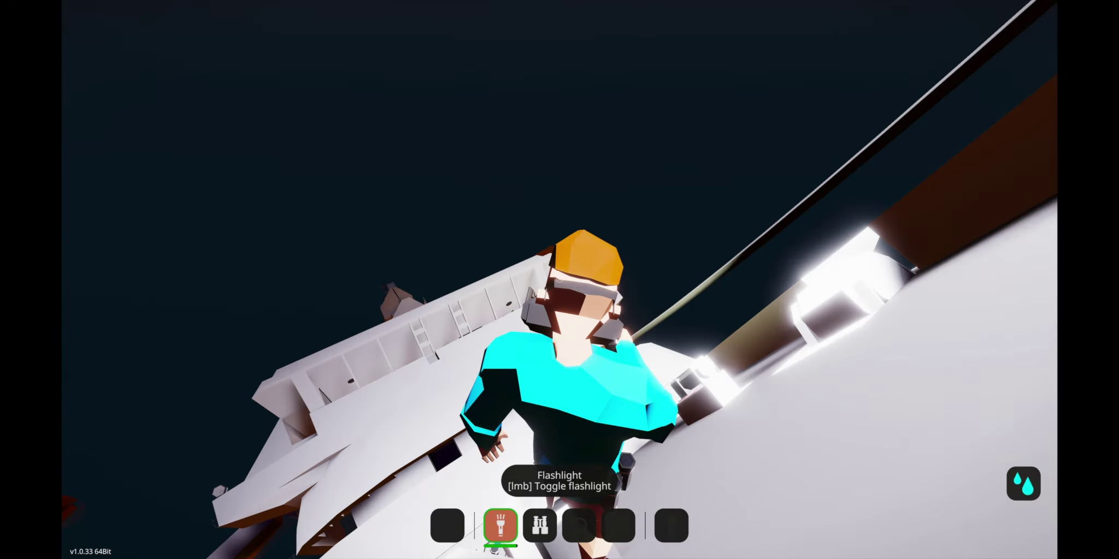
left_click(560, 280)
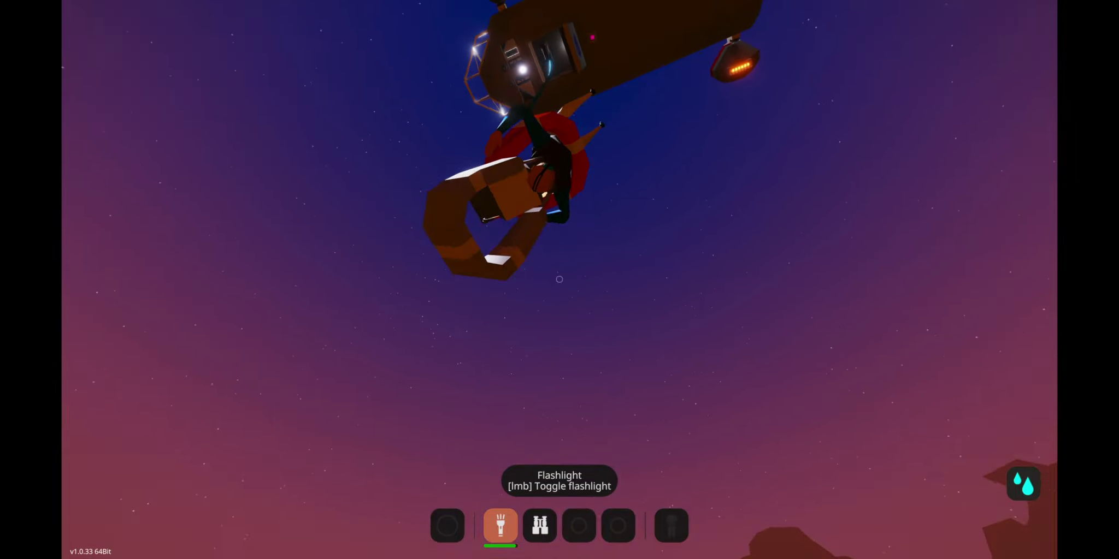
Drop from the cable, climb into the aircraft cabin, then step outside to view the hull in third person
key("w")
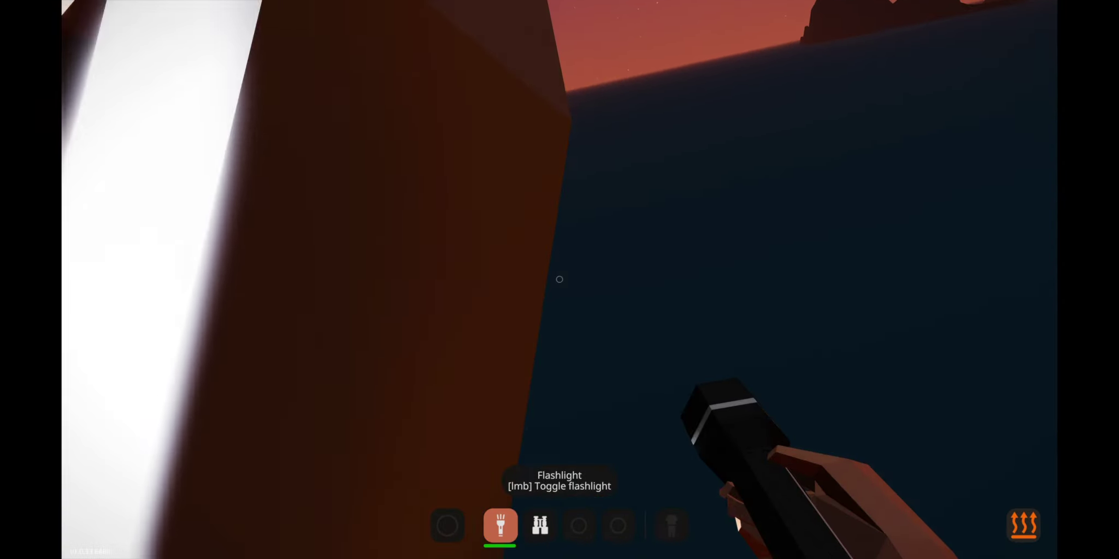
key("4")
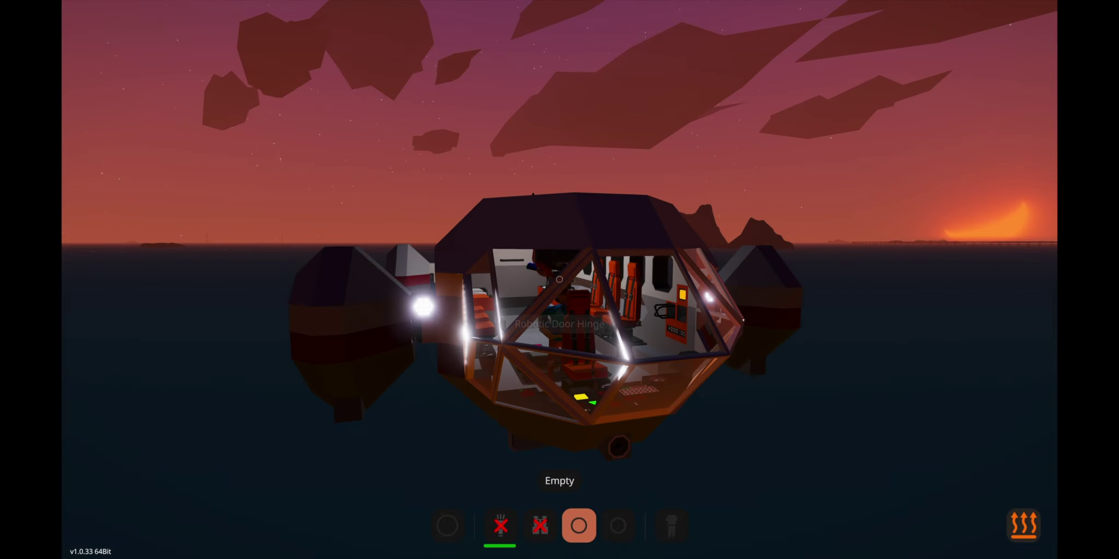
key("2")
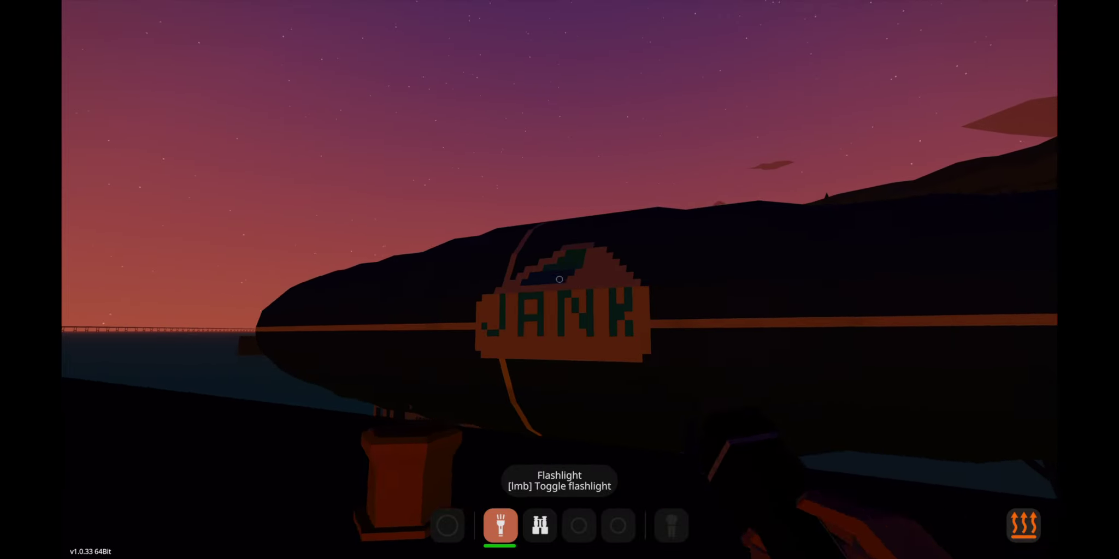
left_click(558, 280)
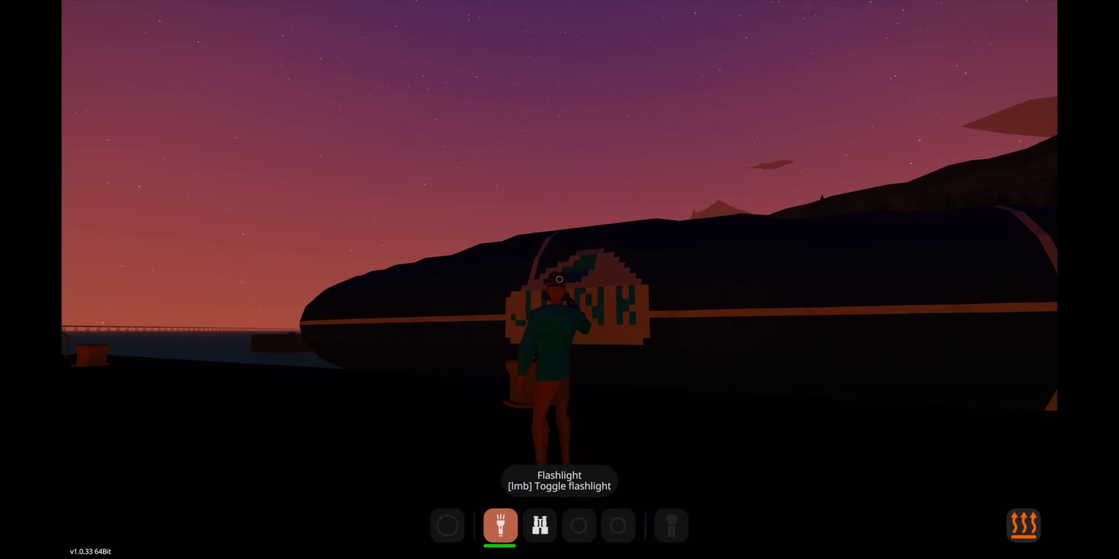